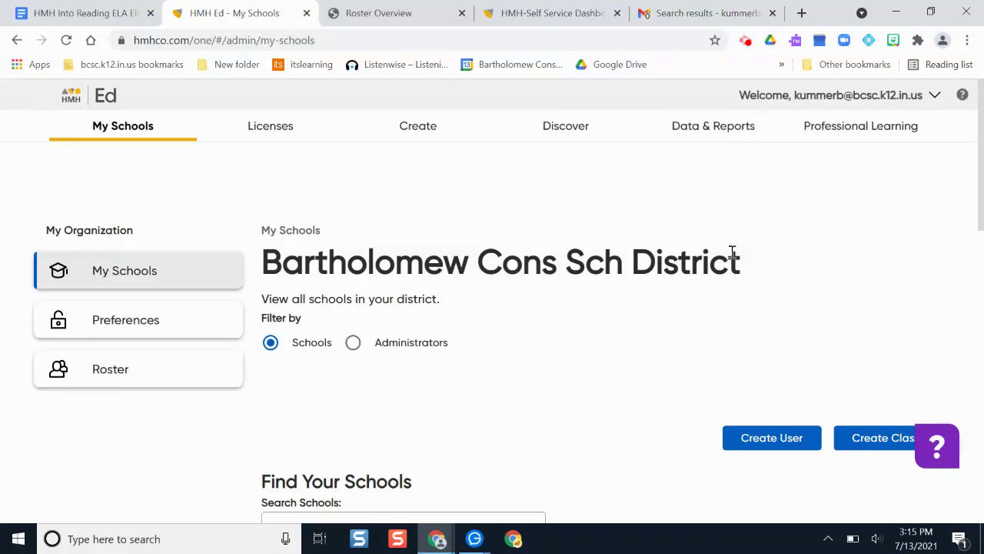
Consult the admin profile access guide document
{"action": "scroll", "coordinate": [681, 342], "scroll_direction": "down", "scroll_amount": 4}
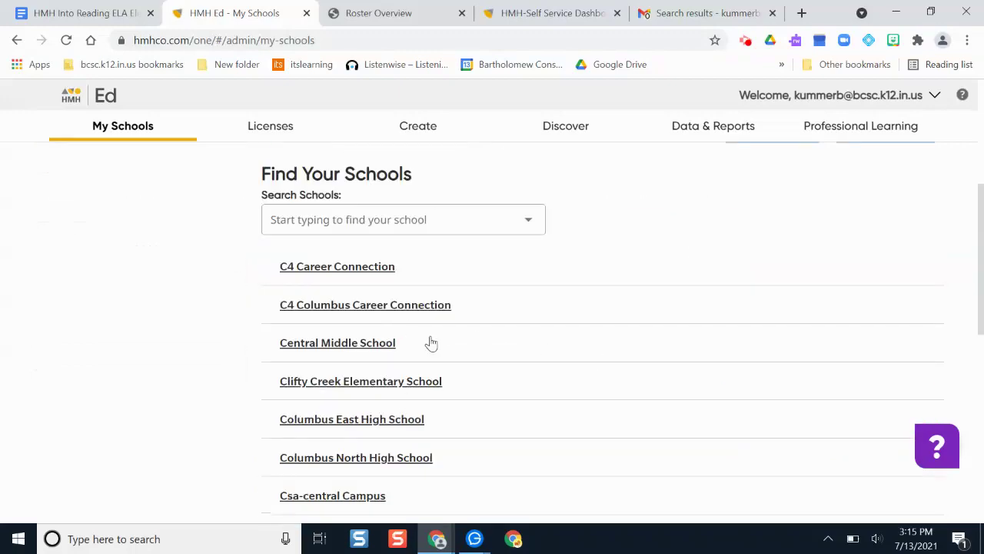
{"action": "scroll", "coordinate": [521, 366], "scroll_direction": "up", "scroll_amount": 4}
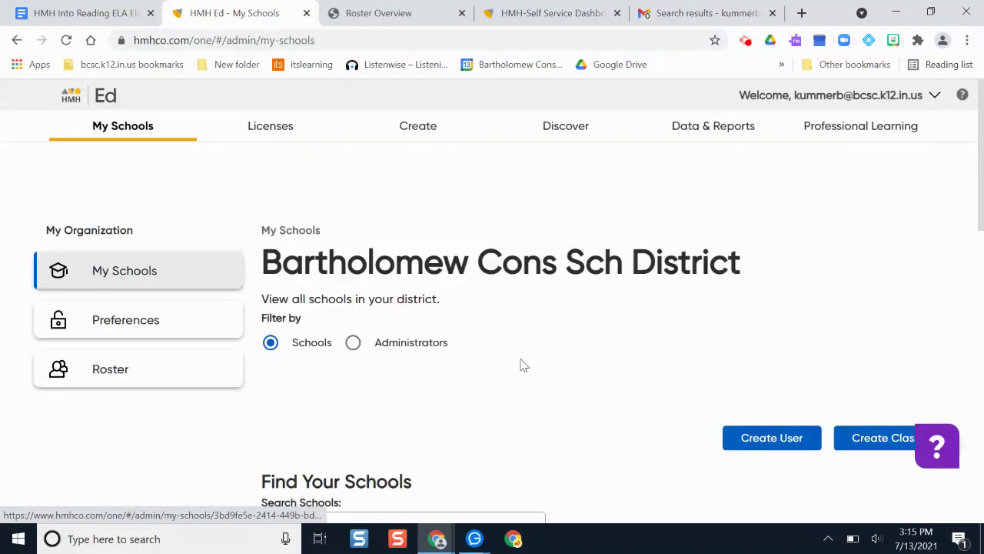
{"action": "scroll", "coordinate": [500, 323], "scroll_direction": "down", "scroll_amount": 1}
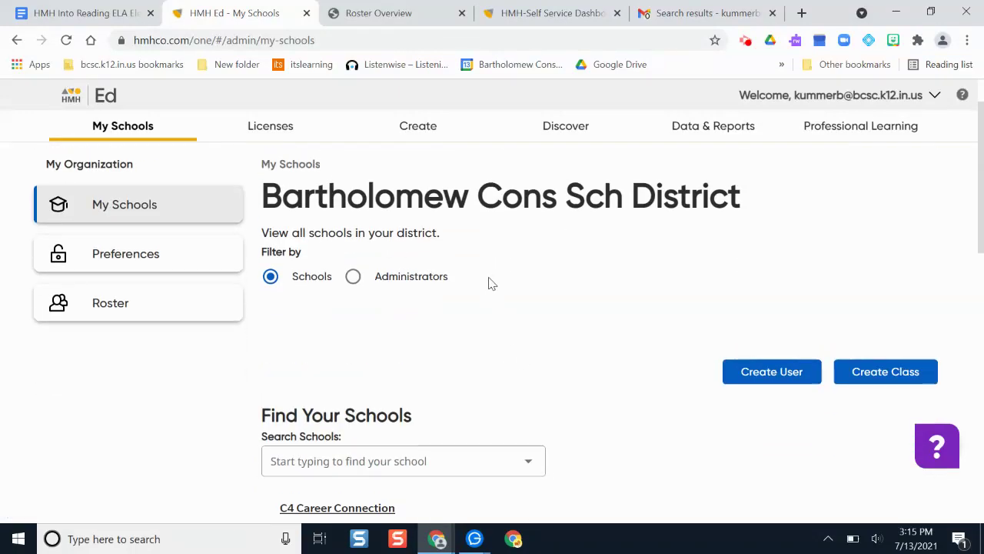
{"action": "scroll", "coordinate": [492, 285], "scroll_direction": "up", "scroll_amount": 1}
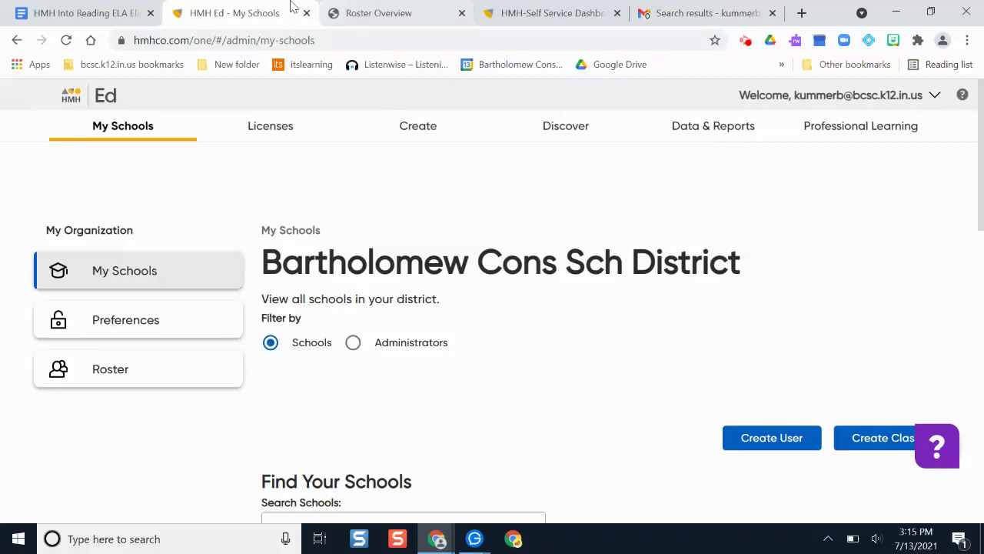
{"action": "left_click", "coordinate": [84, 13]}
{"action": "scroll", "coordinate": [529, 329], "scroll_direction": "up", "scroll_amount": 4}
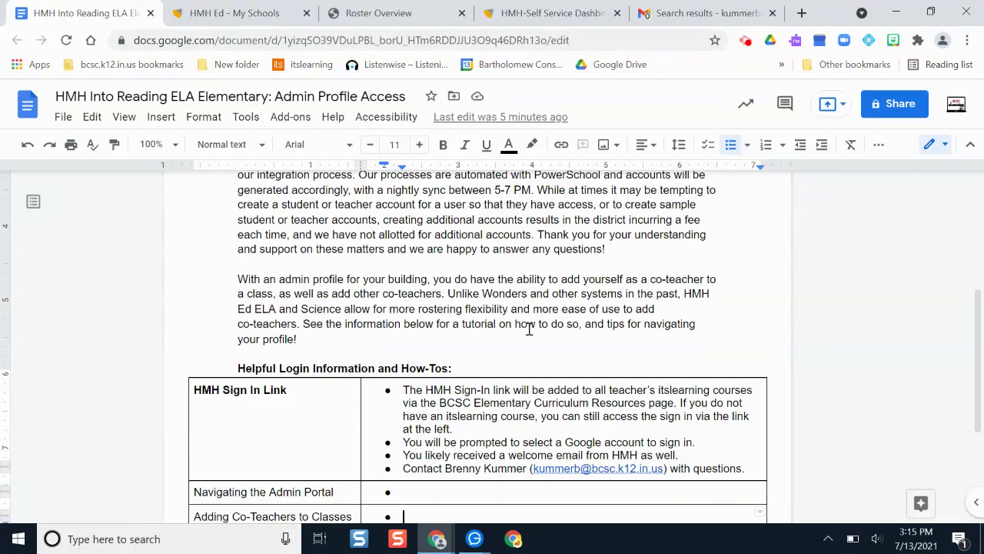
Return to the district's My Schools page and scroll through the school list
{"action": "left_click", "coordinate": [234, 13]}
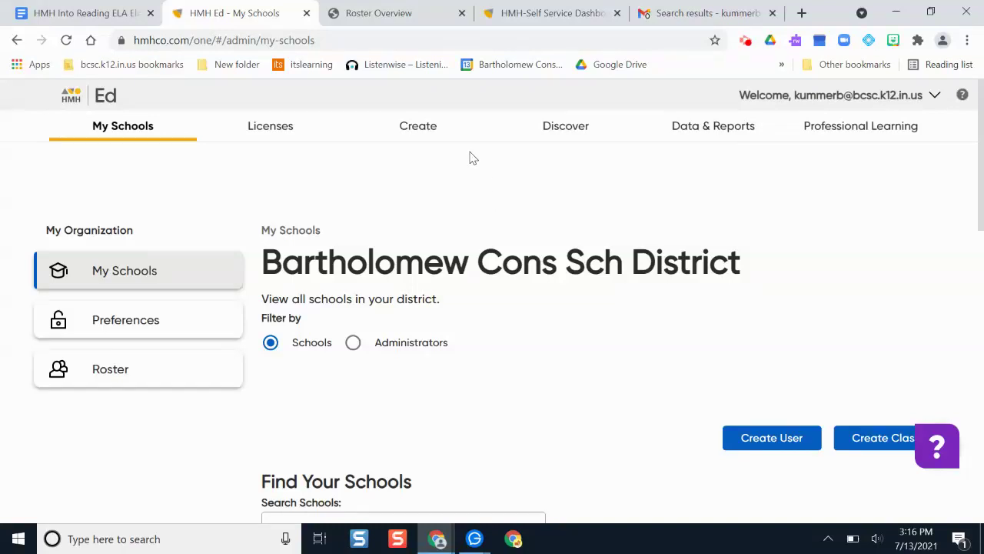
{"action": "scroll", "coordinate": [516, 321], "scroll_direction": "down", "scroll_amount": 6}
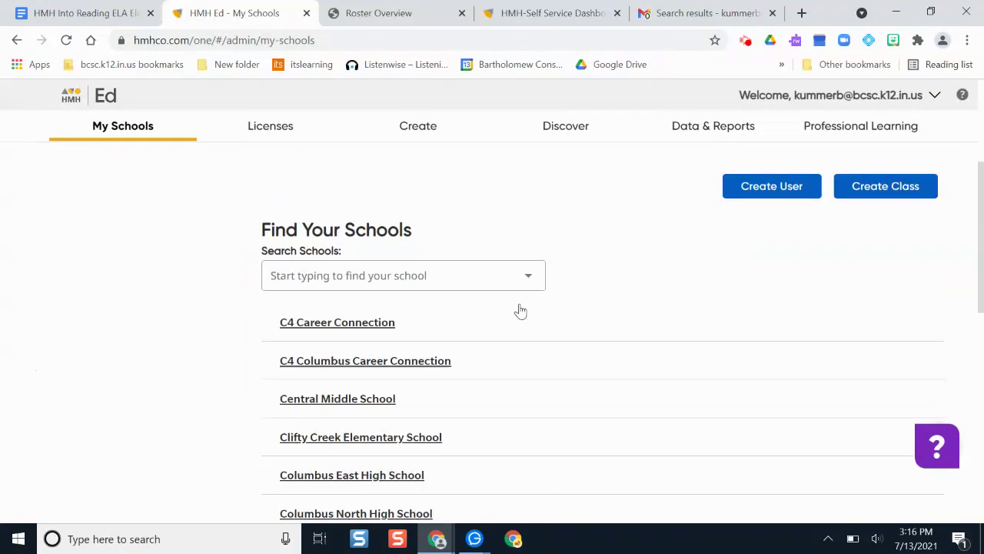
{"action": "scroll", "coordinate": [472, 413], "scroll_direction": "down", "scroll_amount": 5}
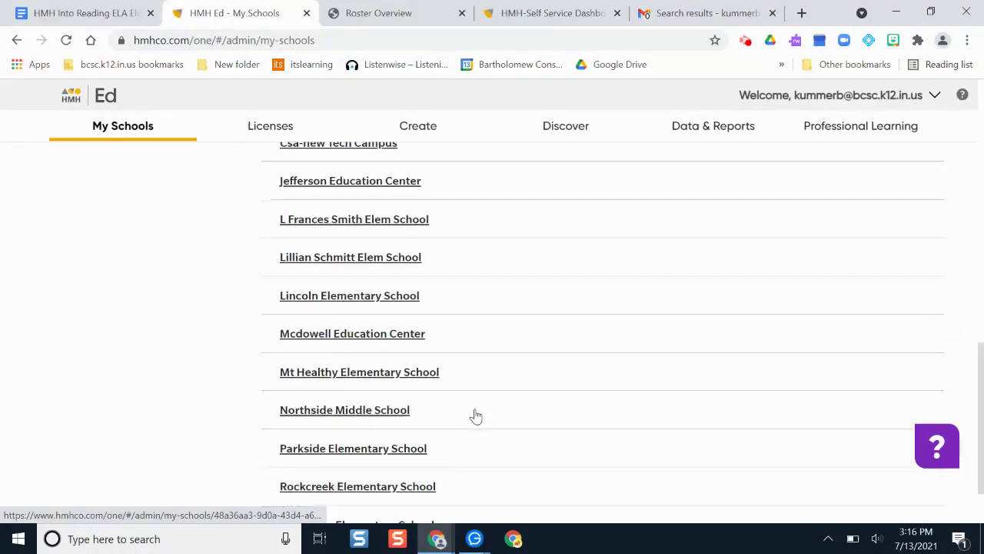
{"action": "scroll", "coordinate": [485, 408], "scroll_direction": "up", "scroll_amount": 10}
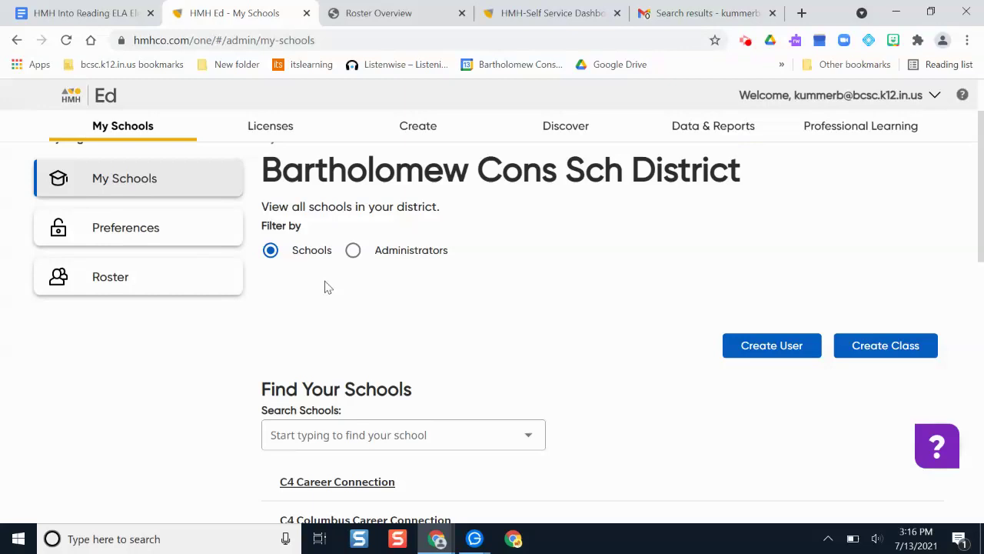
{"action": "scroll", "coordinate": [325, 288], "scroll_direction": "up", "scroll_amount": 1}
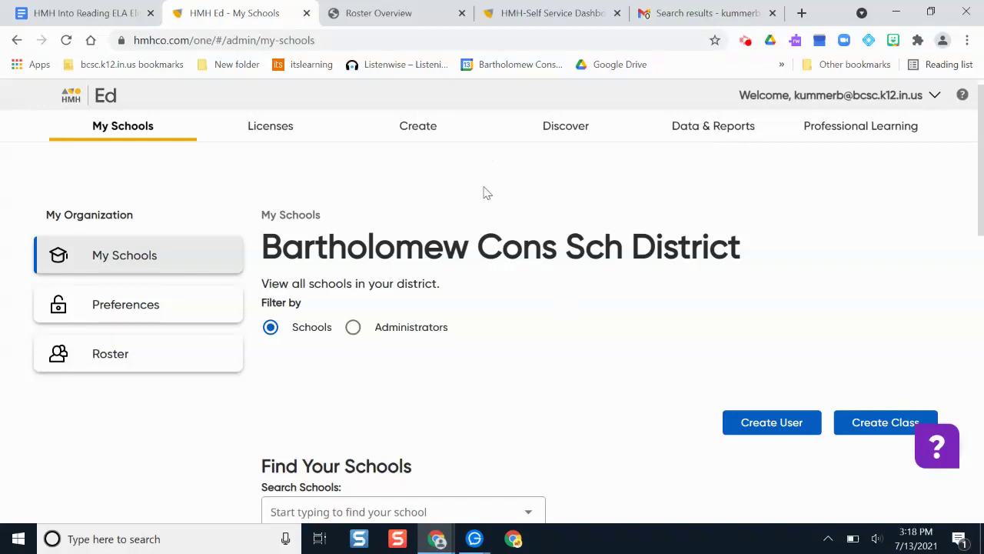
{"action": "scroll", "coordinate": [484, 192], "scroll_direction": "down", "scroll_amount": 1}
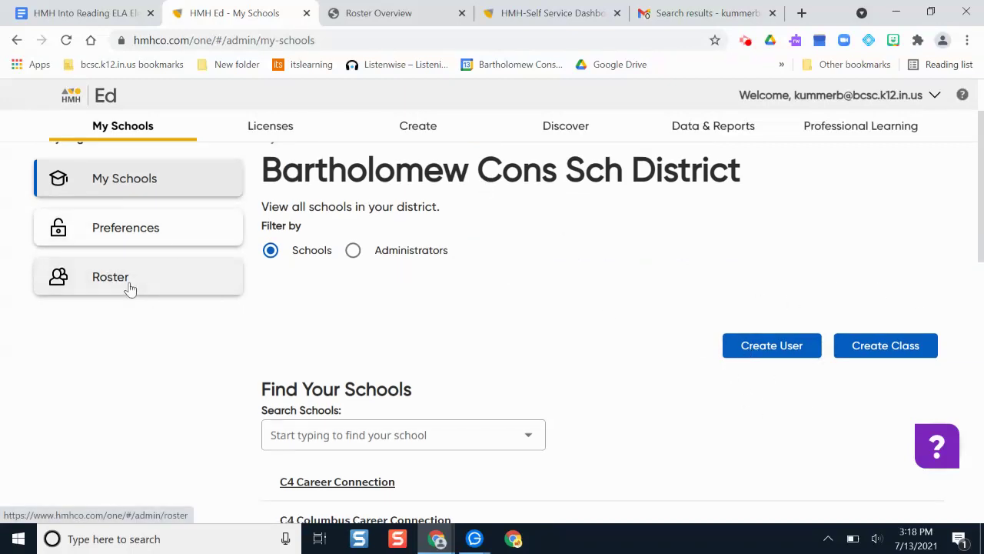
{"action": "scroll", "coordinate": [523, 280], "scroll_direction": "up", "scroll_amount": 1}
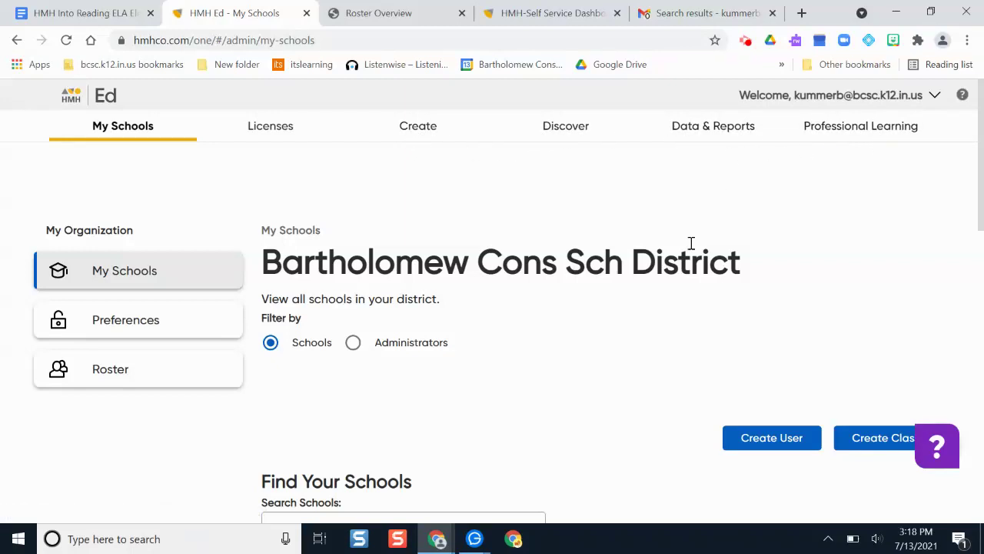
{"action": "scroll", "coordinate": [691, 243], "scroll_direction": "down", "scroll_amount": 1}
{"action": "scroll", "coordinate": [691, 249], "scroll_direction": "down", "scroll_amount": 2}
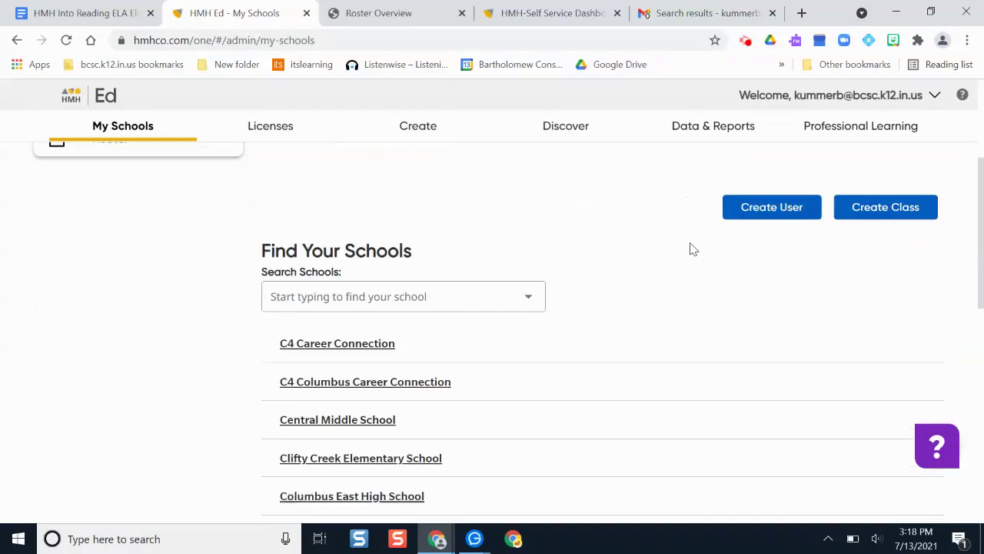
{"action": "scroll", "coordinate": [691, 249], "scroll_direction": "down", "scroll_amount": 2}
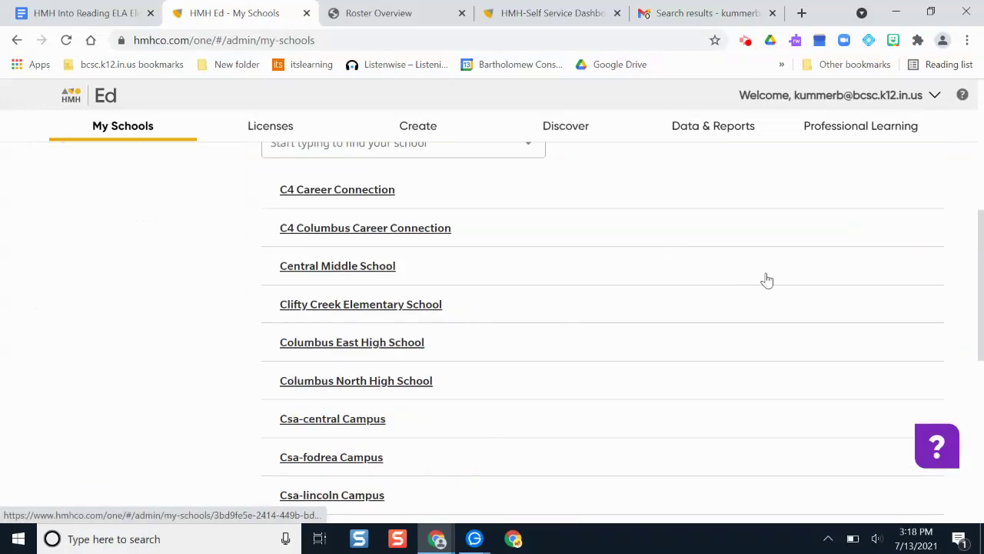
Open Clifty Creek Elementary School and look through its Teachers table
{"action": "left_click", "coordinate": [360, 304]}
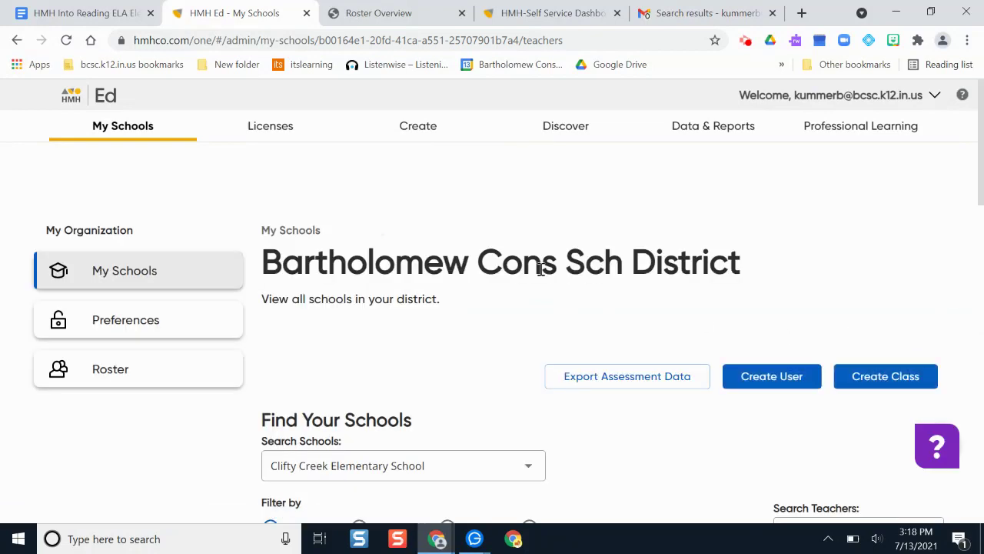
{"action": "scroll", "coordinate": [540, 272], "scroll_direction": "down", "scroll_amount": 1}
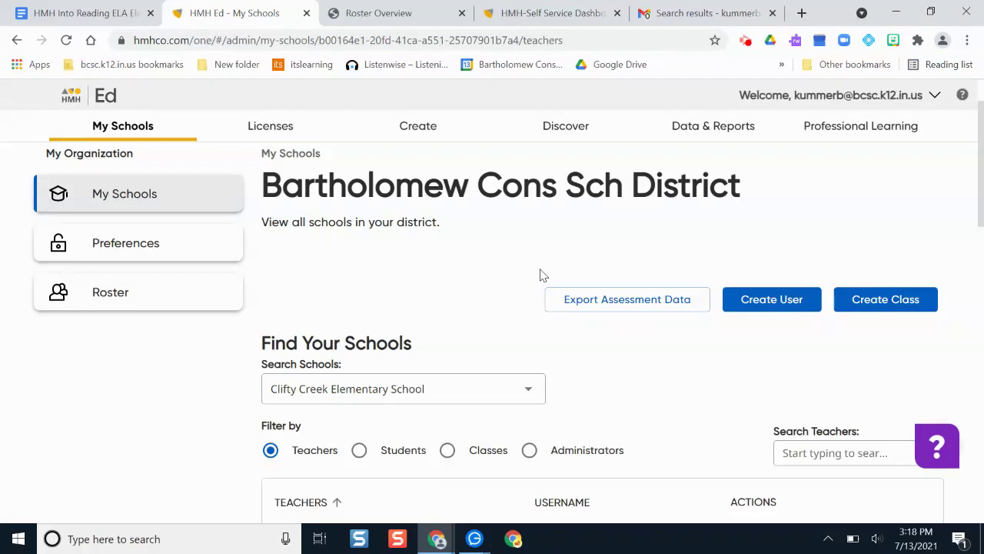
{"action": "scroll", "coordinate": [541, 275], "scroll_direction": "down", "scroll_amount": 2}
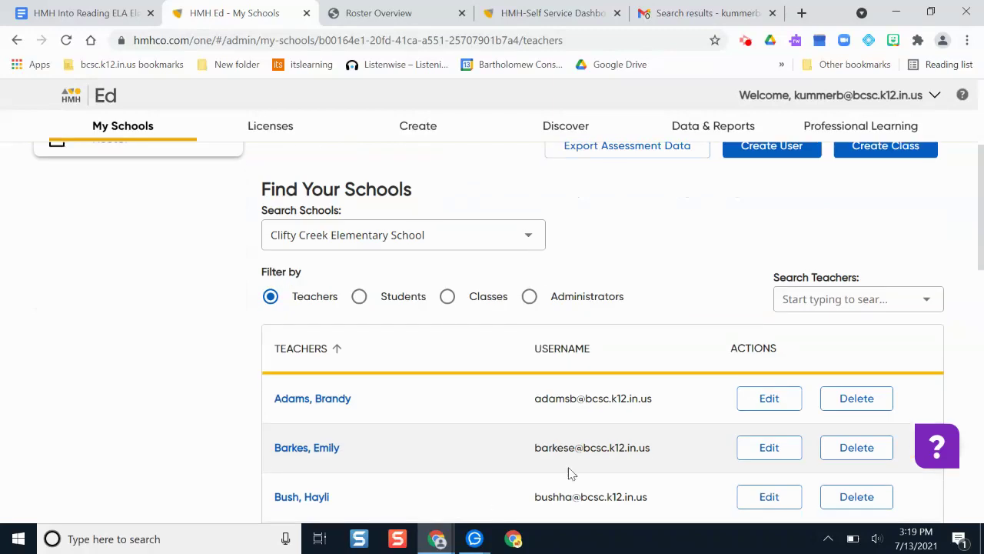
{"action": "scroll", "coordinate": [523, 368], "scroll_direction": "up", "scroll_amount": 1}
{"action": "scroll", "coordinate": [523, 367], "scroll_direction": "up", "scroll_amount": 2}
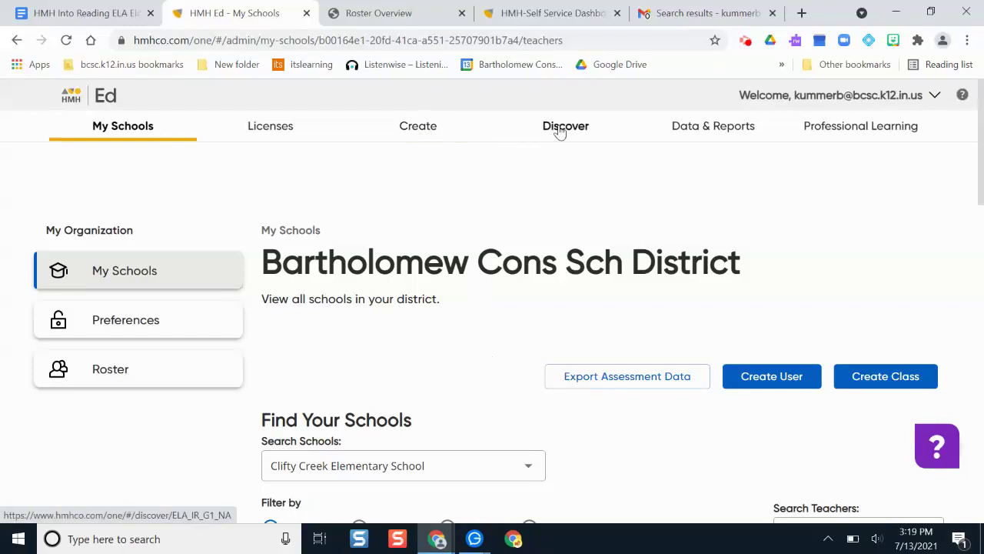
Go from the Create area to the Discover page for HMH Into Reading Grade 01
{"action": "scroll", "coordinate": [756, 303], "scroll_direction": "down", "scroll_amount": 1}
{"action": "scroll", "coordinate": [754, 305], "scroll_direction": "up", "scroll_amount": 1}
{"action": "scroll", "coordinate": [531, 272], "scroll_direction": "down", "scroll_amount": 2}
{"action": "scroll", "coordinate": [533, 280], "scroll_direction": "up", "scroll_amount": 2}
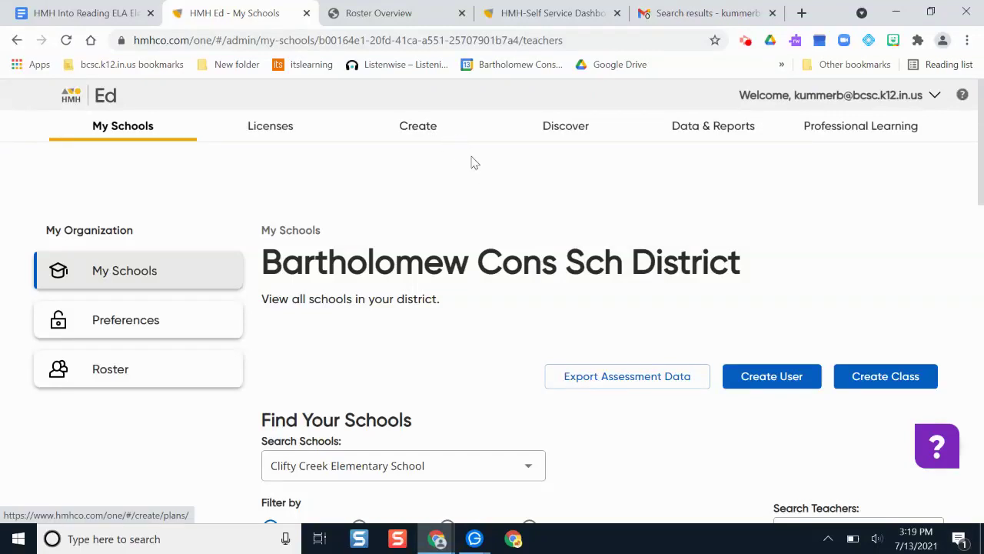
{"action": "left_click", "coordinate": [434, 133]}
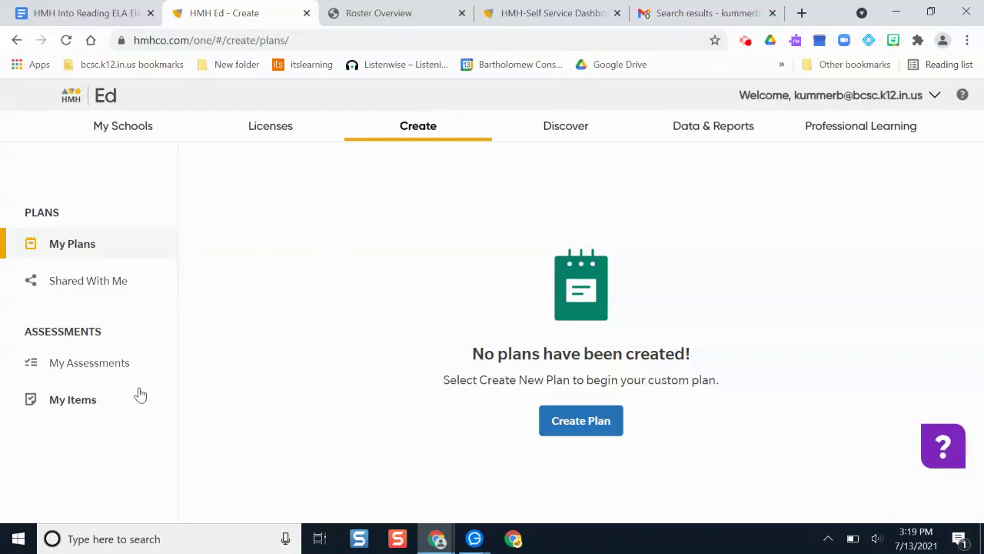
{"action": "left_click", "coordinate": [561, 132]}
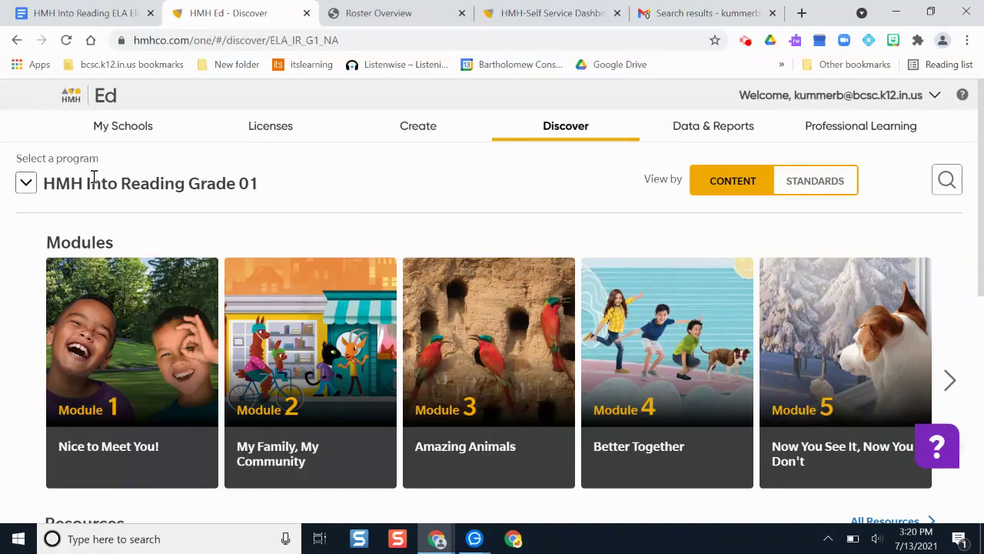
{"action": "left_click", "coordinate": [24, 188]}
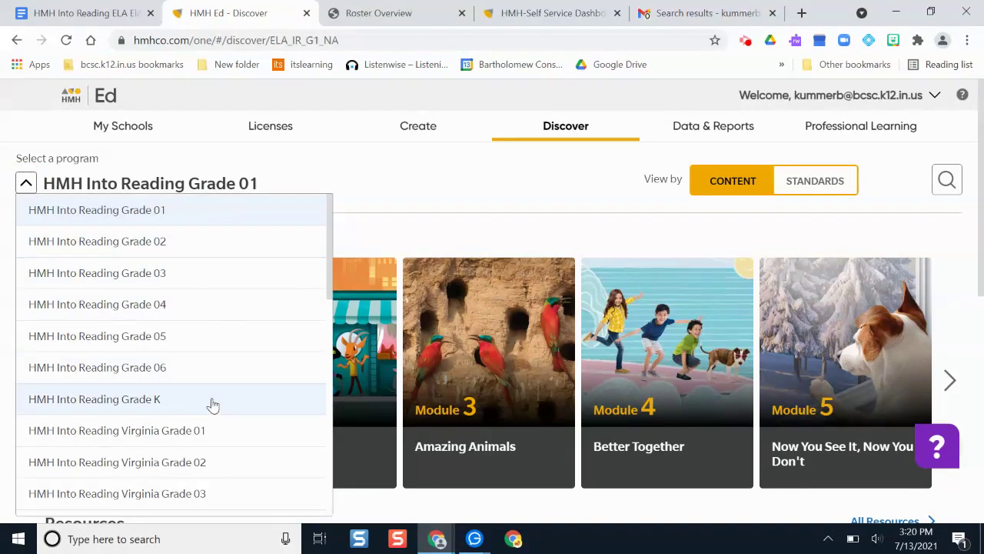
{"action": "scroll", "coordinate": [230, 355], "scroll_direction": "down", "scroll_amount": 5}
{"action": "scroll", "coordinate": [231, 355], "scroll_direction": "down", "scroll_amount": 1}
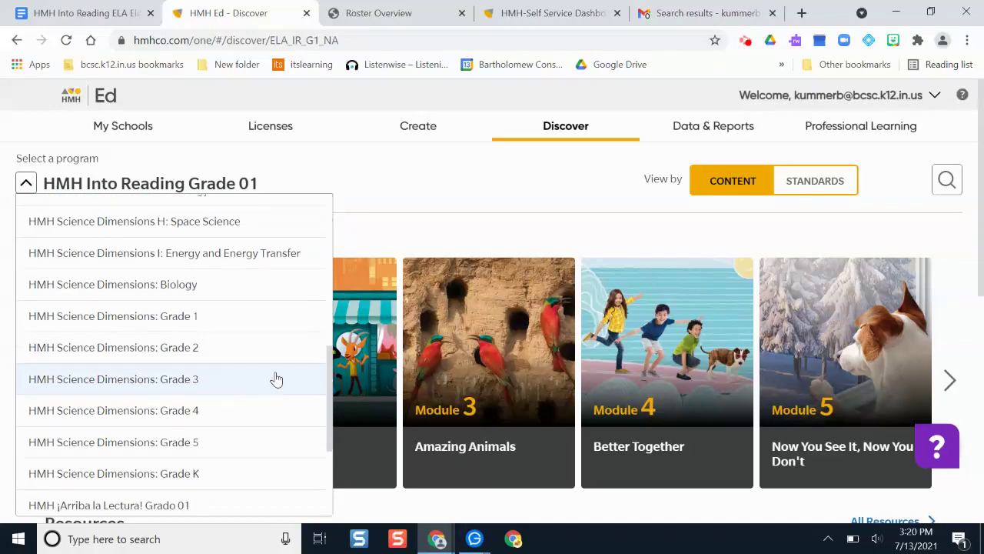
{"action": "scroll", "coordinate": [194, 346], "scroll_direction": "down", "scroll_amount": 3}
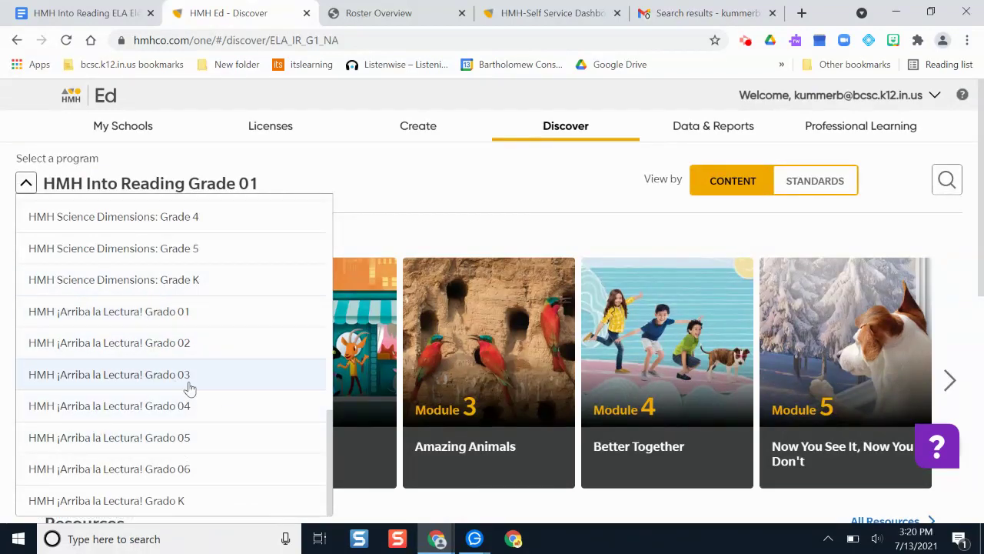
{"action": "scroll", "coordinate": [192, 386], "scroll_direction": "down", "scroll_amount": 1}
{"action": "scroll", "coordinate": [197, 384], "scroll_direction": "up", "scroll_amount": 4}
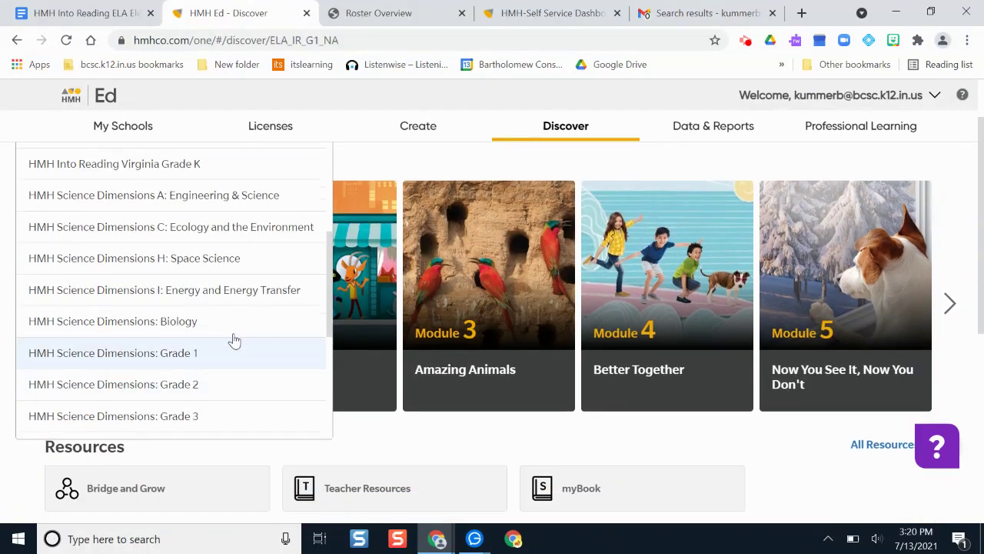
{"action": "scroll", "coordinate": [231, 339], "scroll_direction": "down", "scroll_amount": 1}
{"action": "scroll", "coordinate": [234, 340], "scroll_direction": "up", "scroll_amount": 6}
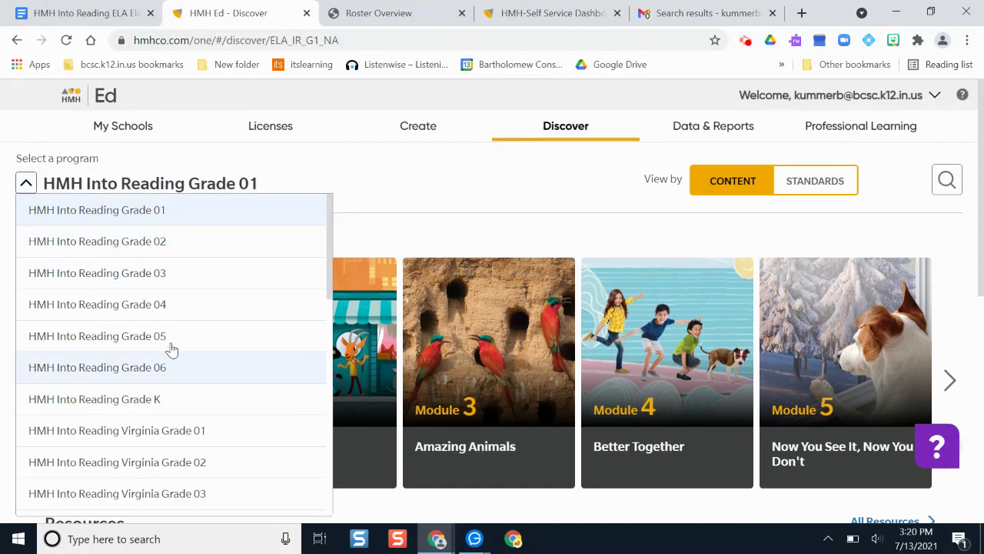
{"action": "left_click", "coordinate": [446, 186]}
{"action": "left_click", "coordinate": [238, 182]}
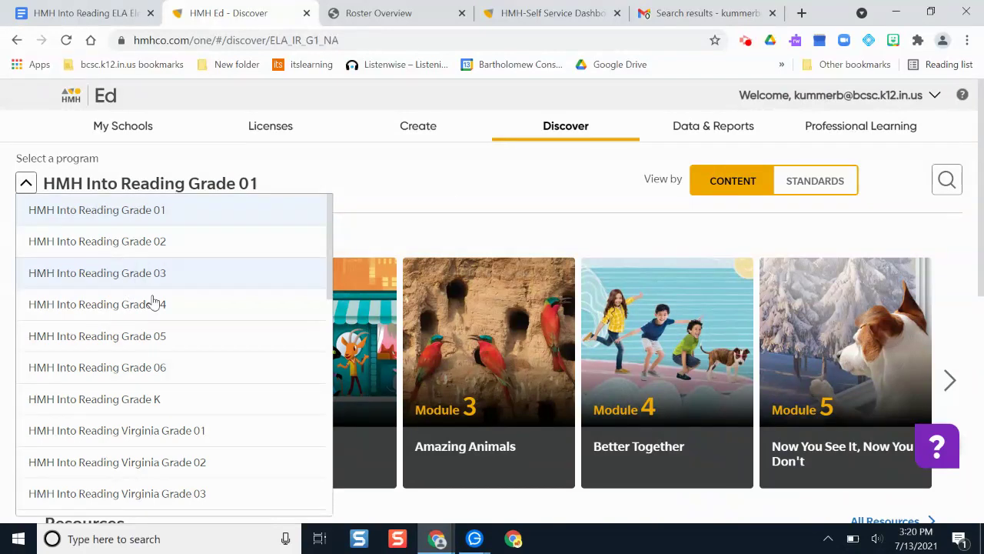
{"action": "left_click", "coordinate": [516, 181]}
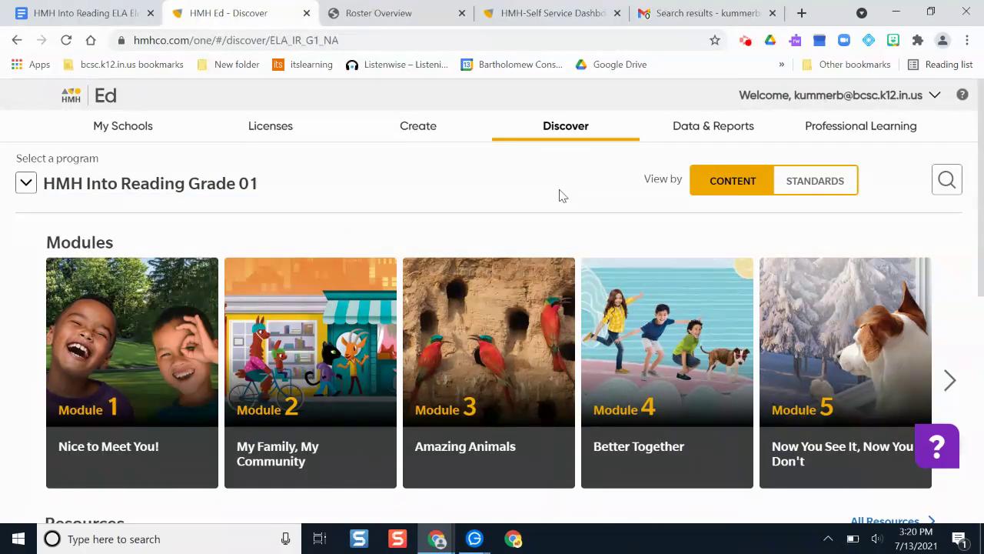
Advance the Modules carousel to Modules 6–10, browse Resources, then go to Data & Reports
{"action": "scroll", "coordinate": [323, 280], "scroll_direction": "down", "scroll_amount": 2}
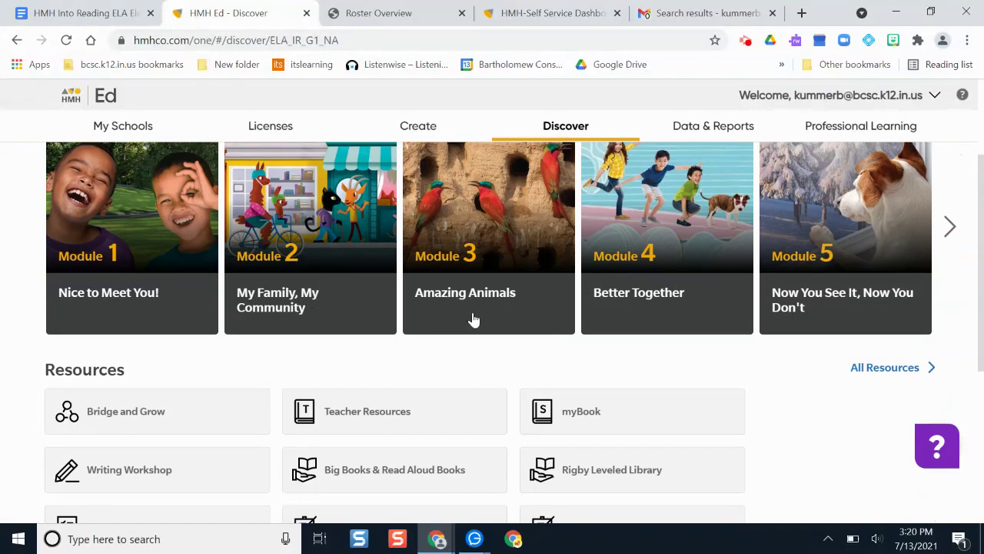
{"action": "scroll", "coordinate": [932, 323], "scroll_direction": "up", "scroll_amount": 2}
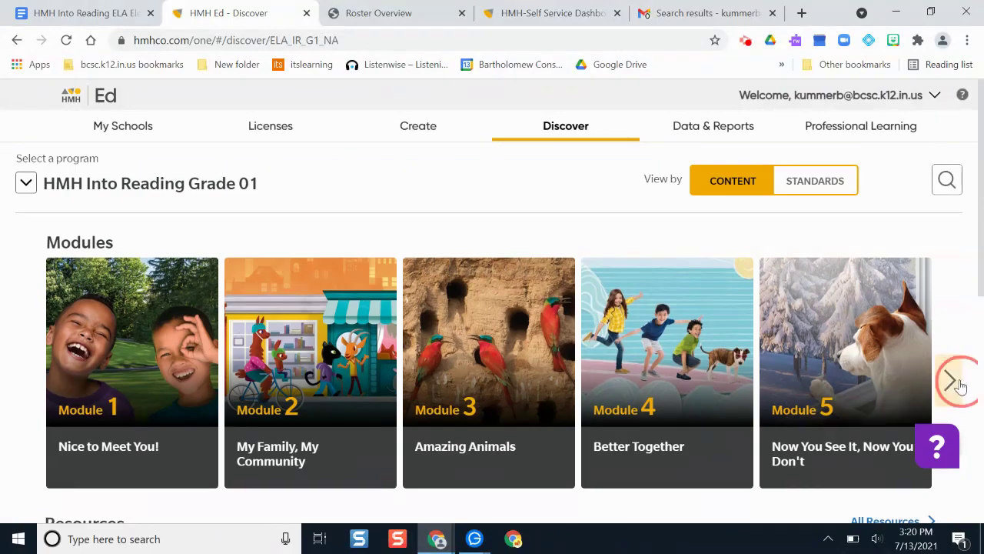
{"action": "left_click", "coordinate": [950, 375]}
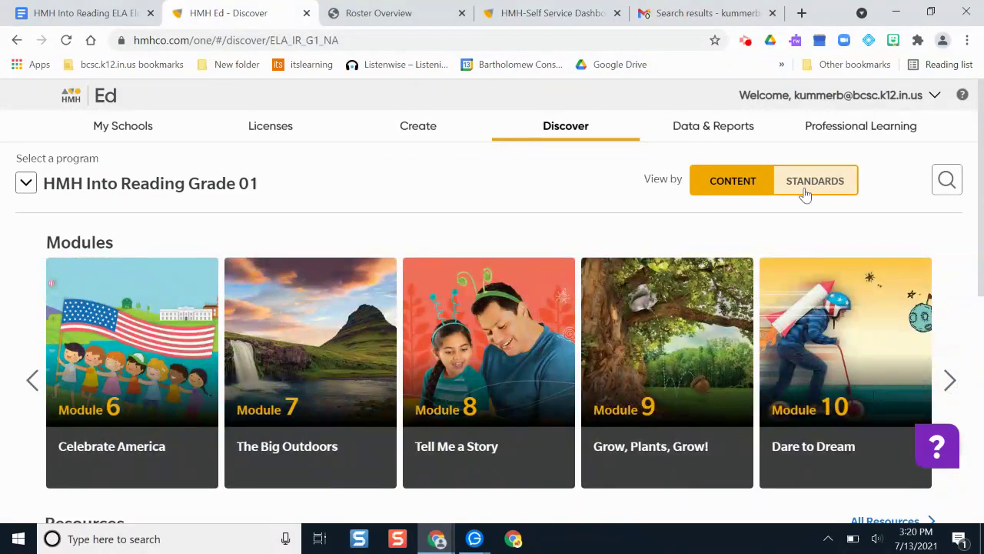
{"action": "scroll", "coordinate": [582, 254], "scroll_direction": "down", "scroll_amount": 4}
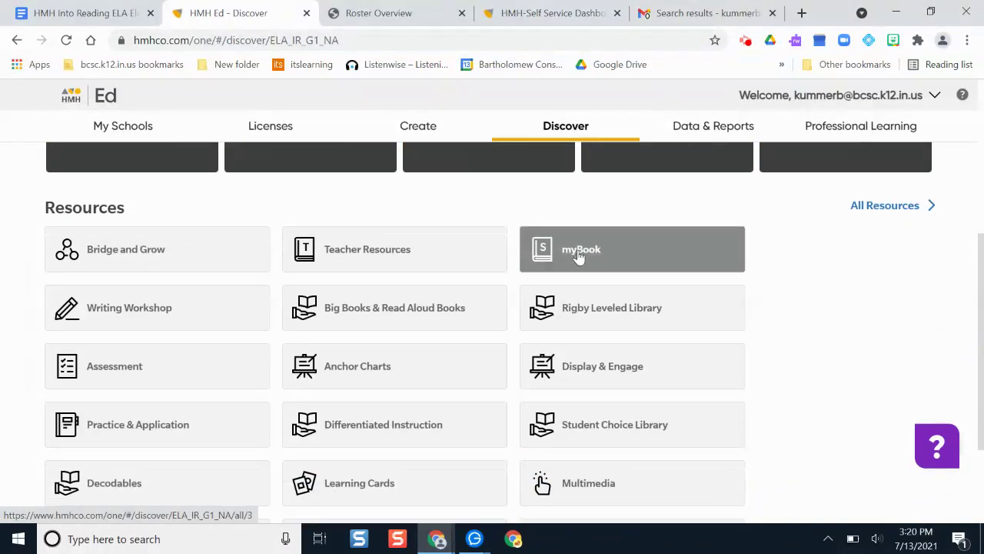
{"action": "scroll", "coordinate": [580, 193], "scroll_direction": "down", "scroll_amount": 1}
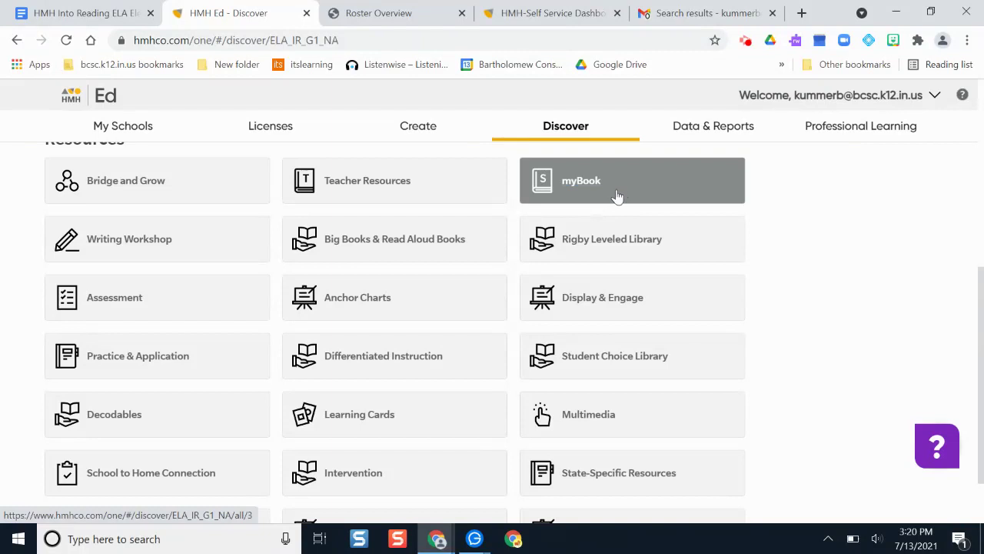
{"action": "scroll", "coordinate": [758, 225], "scroll_direction": "down", "scroll_amount": 1}
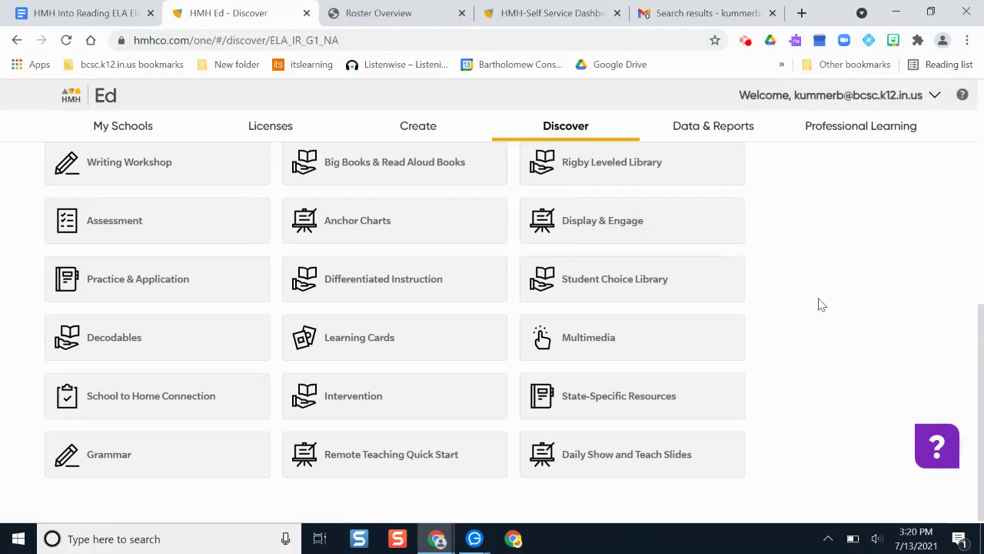
{"action": "scroll", "coordinate": [818, 304], "scroll_direction": "up", "scroll_amount": 5}
{"action": "scroll", "coordinate": [819, 304], "scroll_direction": "up", "scroll_amount": 1}
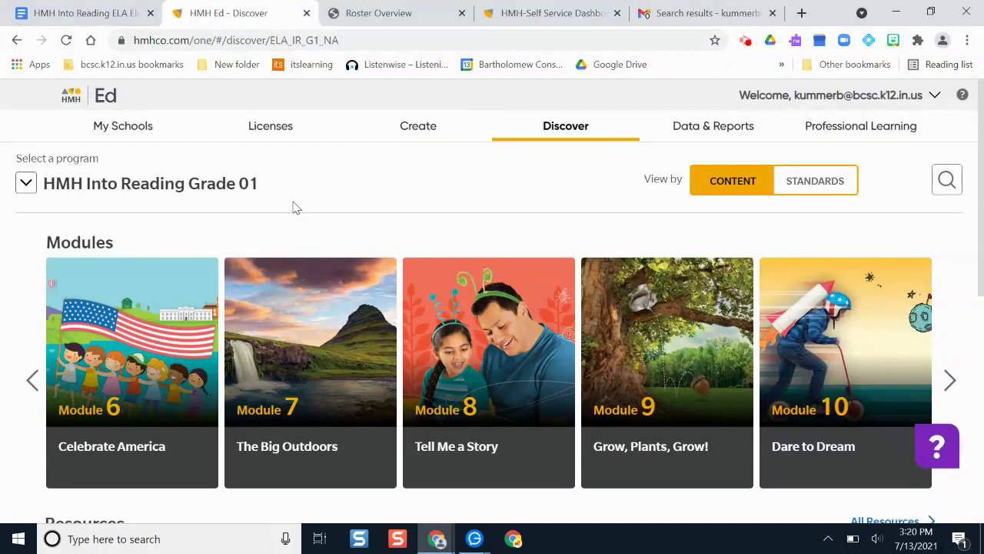
{"action": "left_click", "coordinate": [699, 126]}
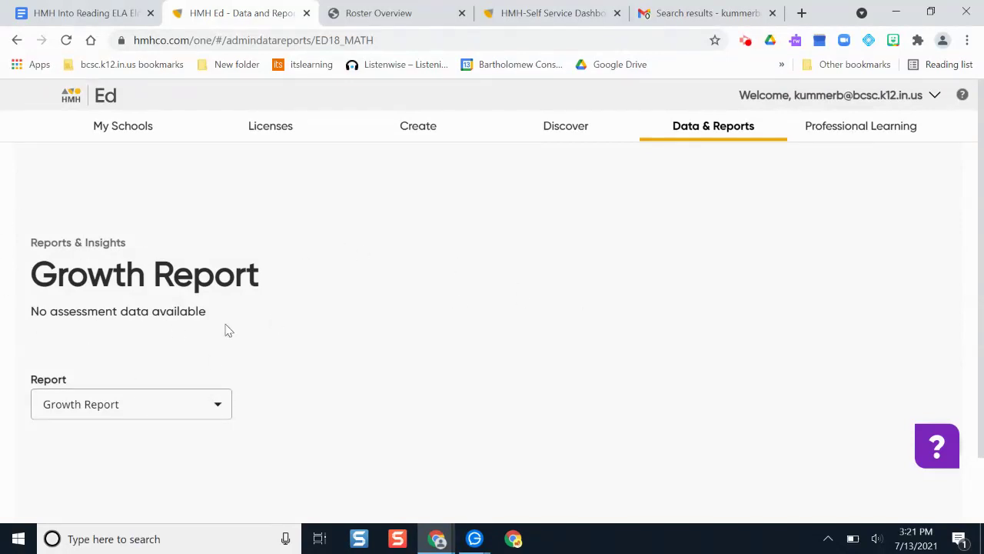
Check the Report list's Growth Report and Usage Report options, keeping Growth Report selected
{"action": "left_click", "coordinate": [198, 416]}
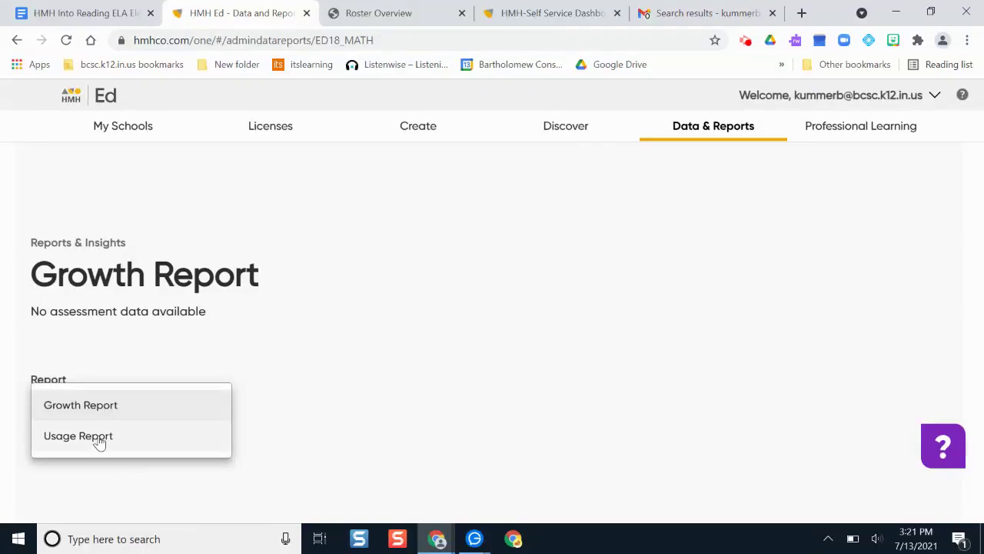
{"action": "left_click", "coordinate": [492, 367]}
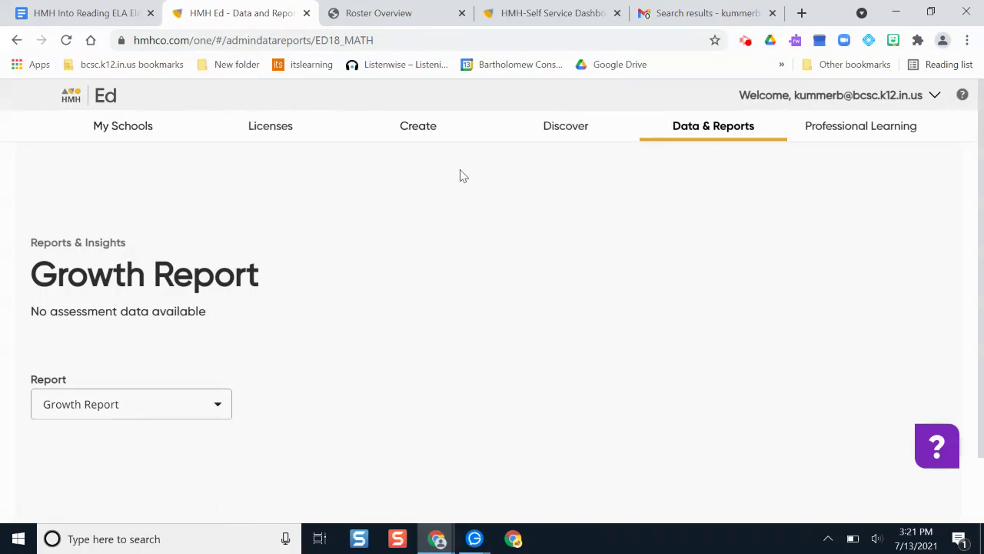
Open Professional Learning's Leader's Corner and browse its 305 support resources
{"action": "left_click", "coordinate": [842, 133]}
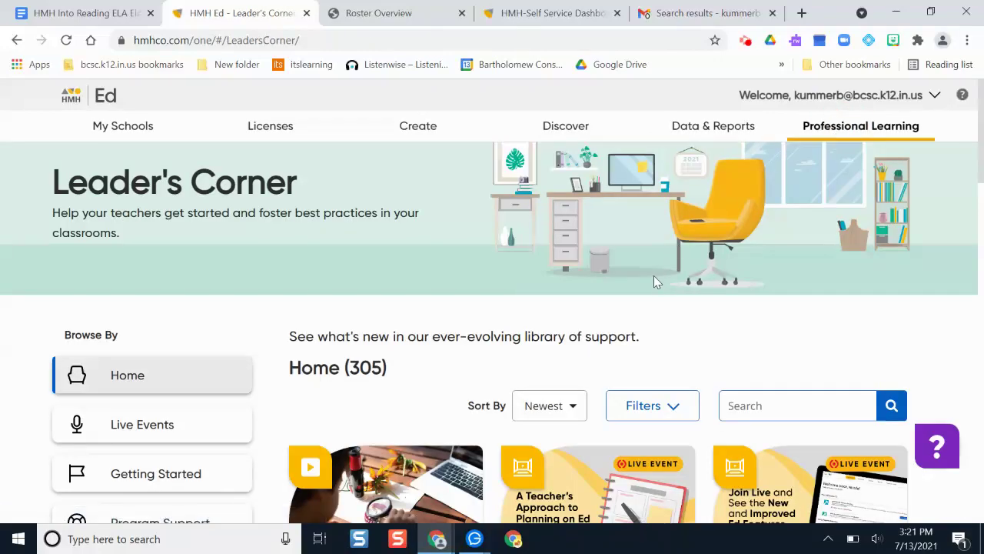
{"action": "scroll", "coordinate": [653, 281], "scroll_direction": "down", "scroll_amount": 2}
{"action": "scroll", "coordinate": [607, 235], "scroll_direction": "down", "scroll_amount": 2}
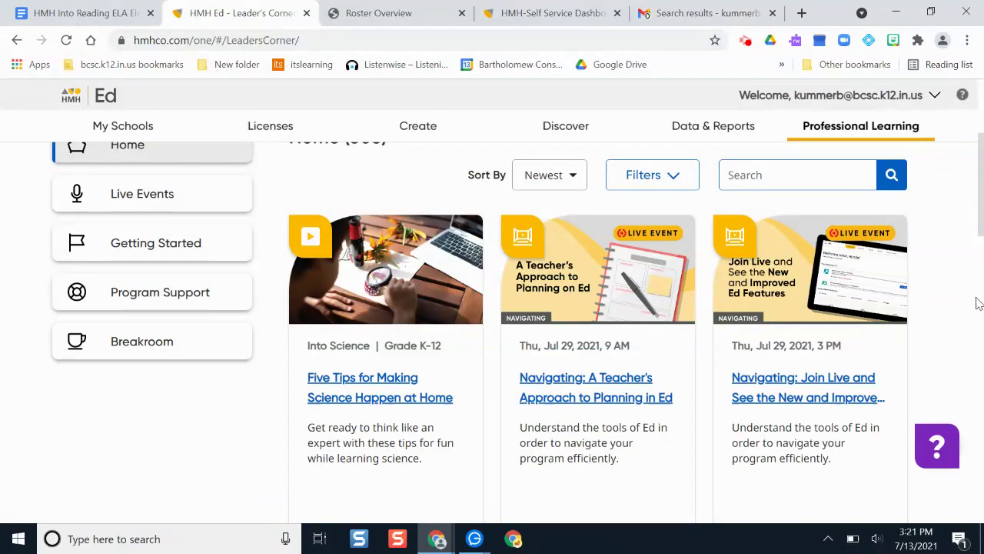
{"action": "scroll", "coordinate": [975, 303], "scroll_direction": "up", "scroll_amount": 3}
{"action": "scroll", "coordinate": [648, 359], "scroll_direction": "down", "scroll_amount": 1}
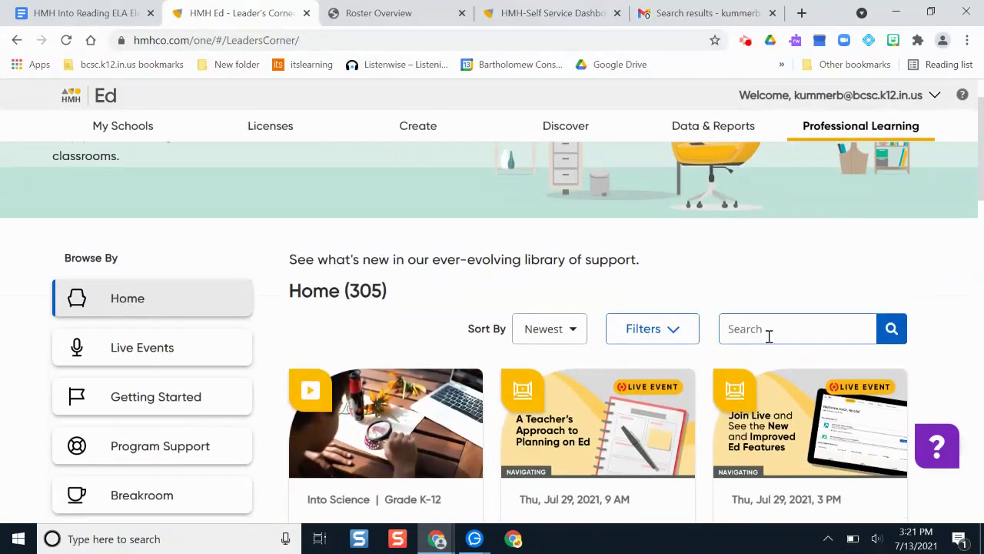
{"action": "scroll", "coordinate": [769, 330], "scroll_direction": "down", "scroll_amount": 4}
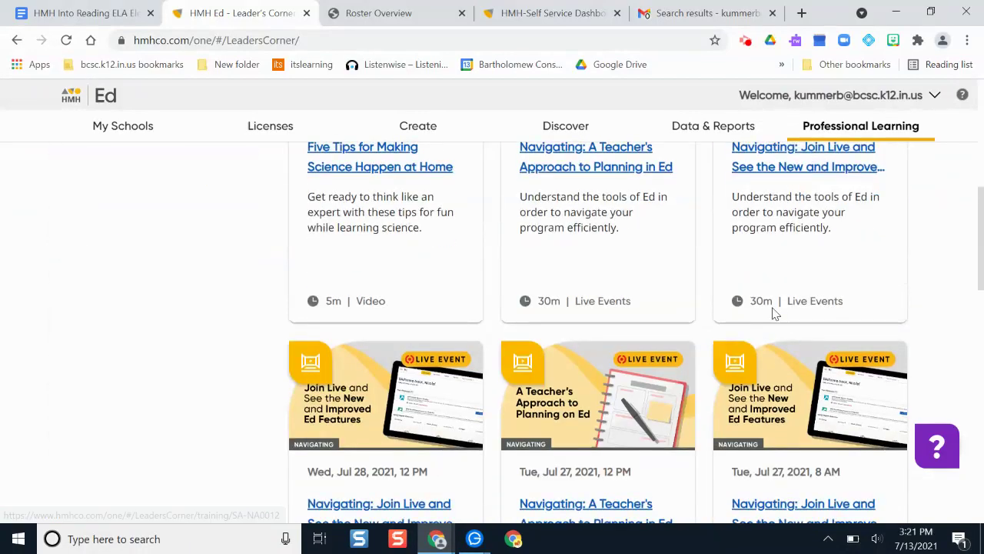
{"action": "scroll", "coordinate": [775, 313], "scroll_direction": "down", "scroll_amount": 3}
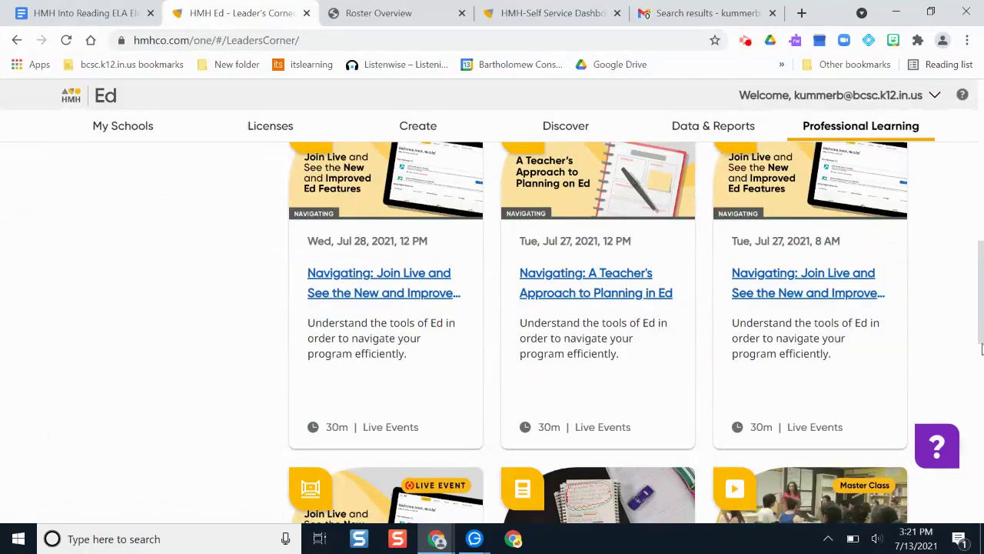
{"action": "scroll", "coordinate": [983, 347], "scroll_direction": "down", "scroll_amount": 3}
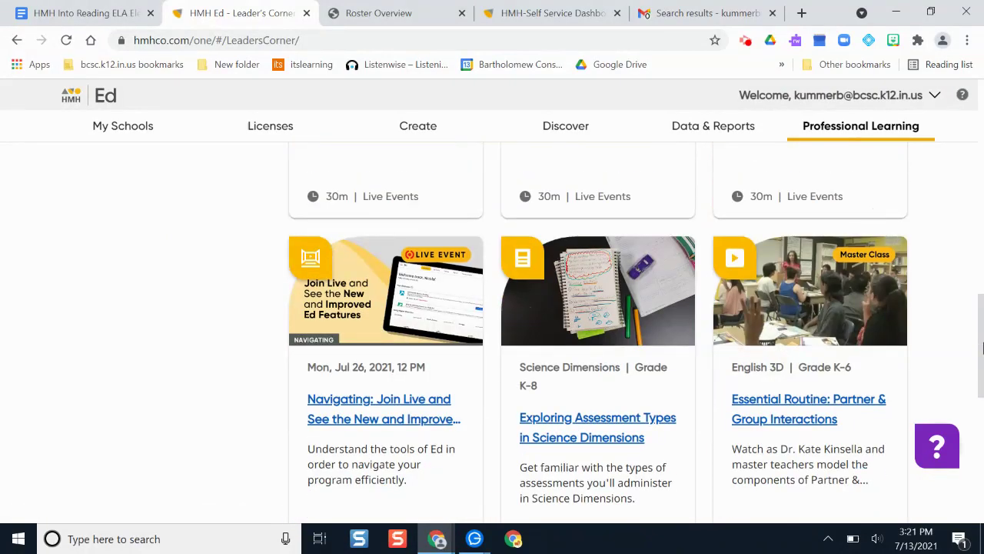
{"action": "scroll", "coordinate": [983, 347], "scroll_direction": "down", "scroll_amount": 3}
{"action": "scroll", "coordinate": [983, 347], "scroll_direction": "up", "scroll_amount": 15}
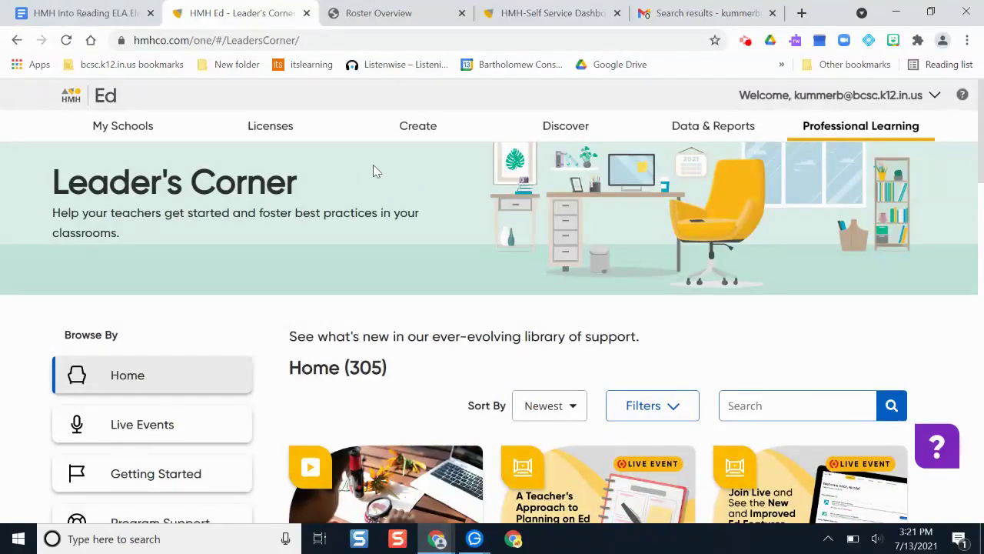
From My Schools, open Clifty Creek Elementary School and scroll to its Teachers table
{"action": "left_click", "coordinate": [144, 129]}
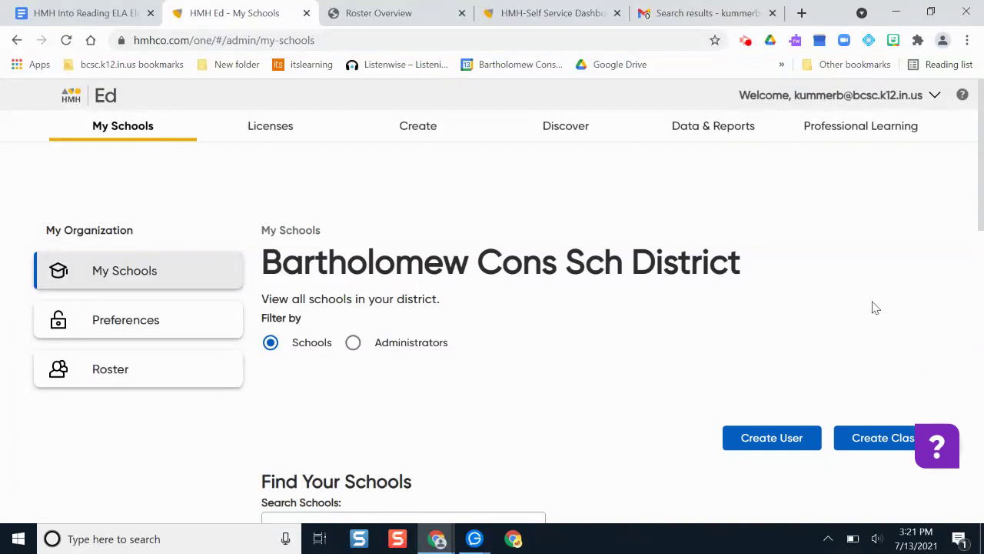
{"action": "scroll", "coordinate": [875, 308], "scroll_direction": "down", "scroll_amount": 4}
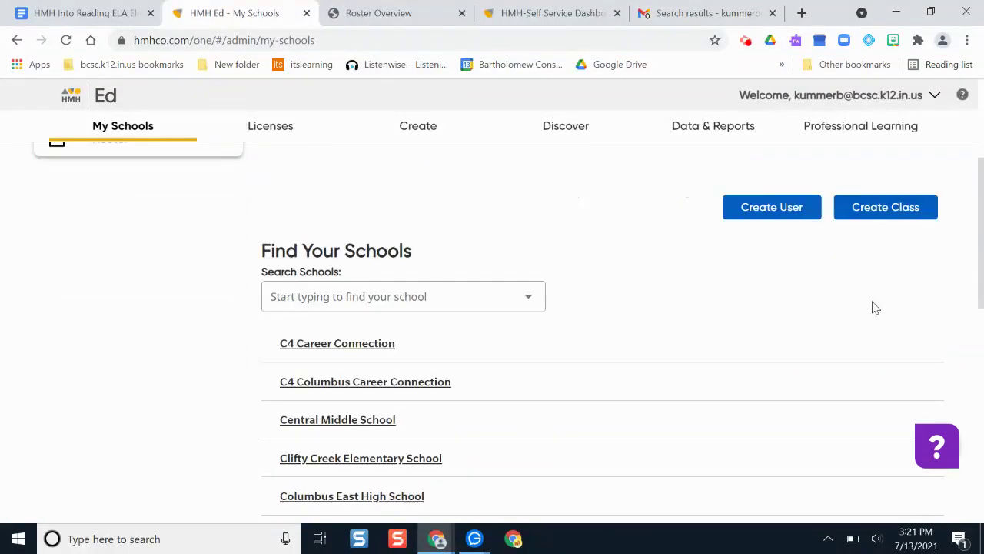
{"action": "scroll", "coordinate": [875, 307], "scroll_direction": "up", "scroll_amount": 4}
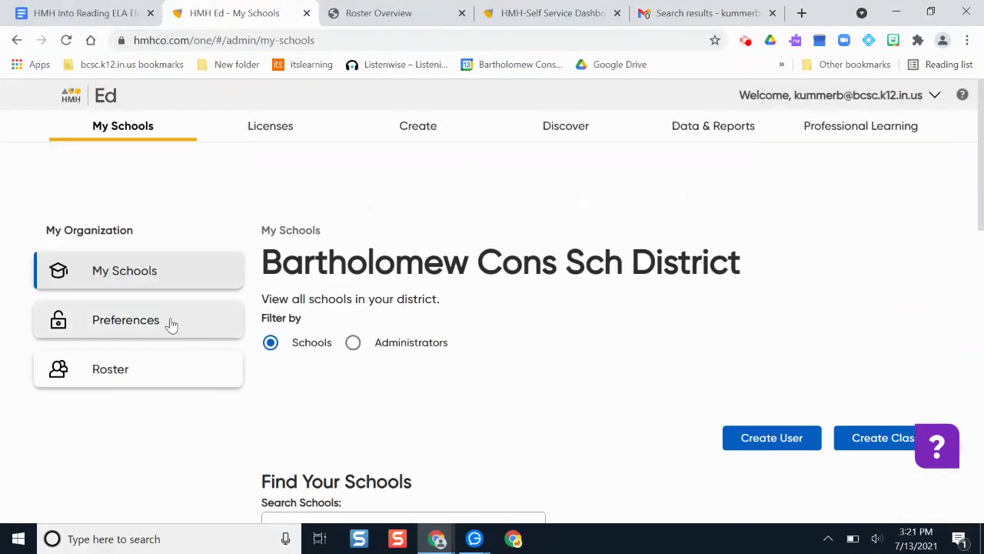
{"action": "scroll", "coordinate": [846, 277], "scroll_direction": "down", "scroll_amount": 3}
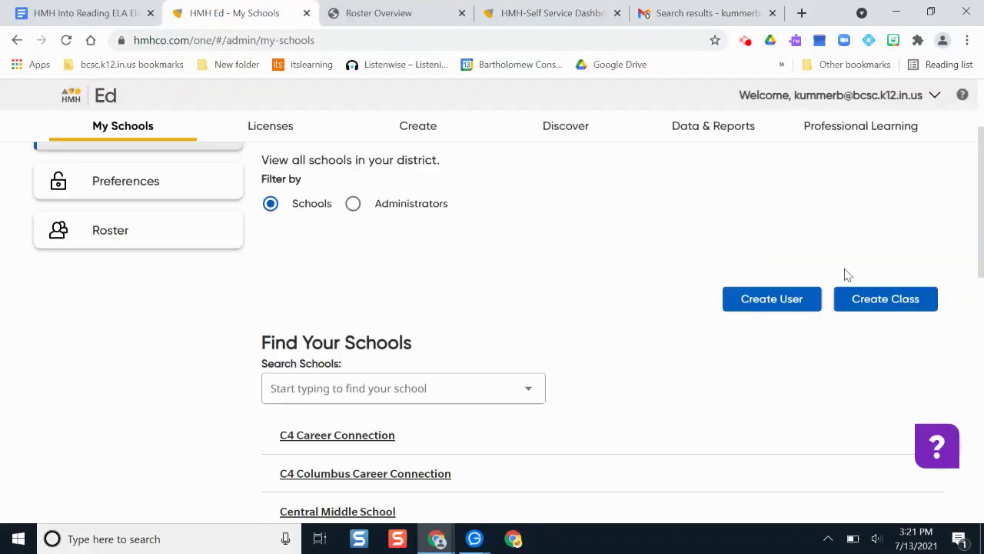
{"action": "scroll", "coordinate": [846, 275], "scroll_direction": "down", "scroll_amount": 2}
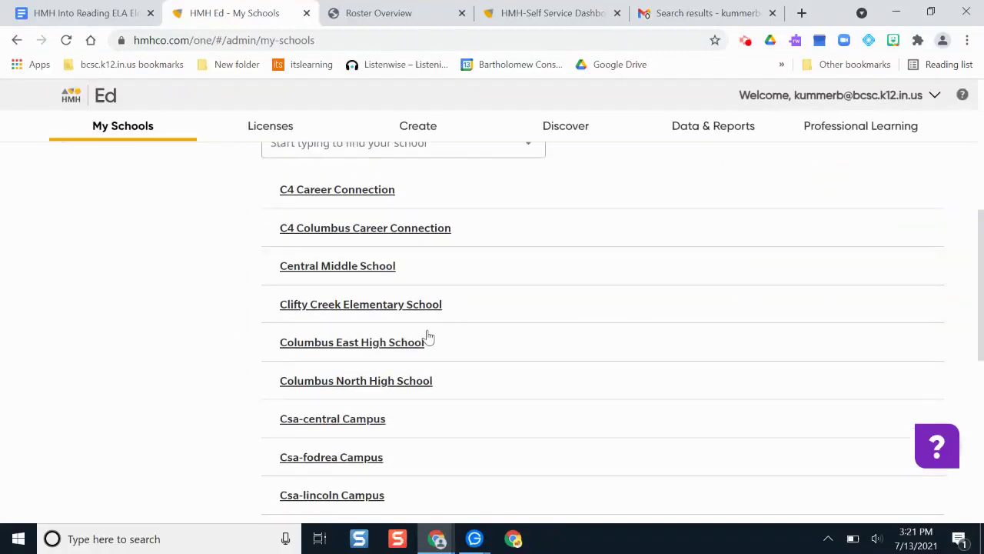
{"action": "left_click", "coordinate": [353, 314]}
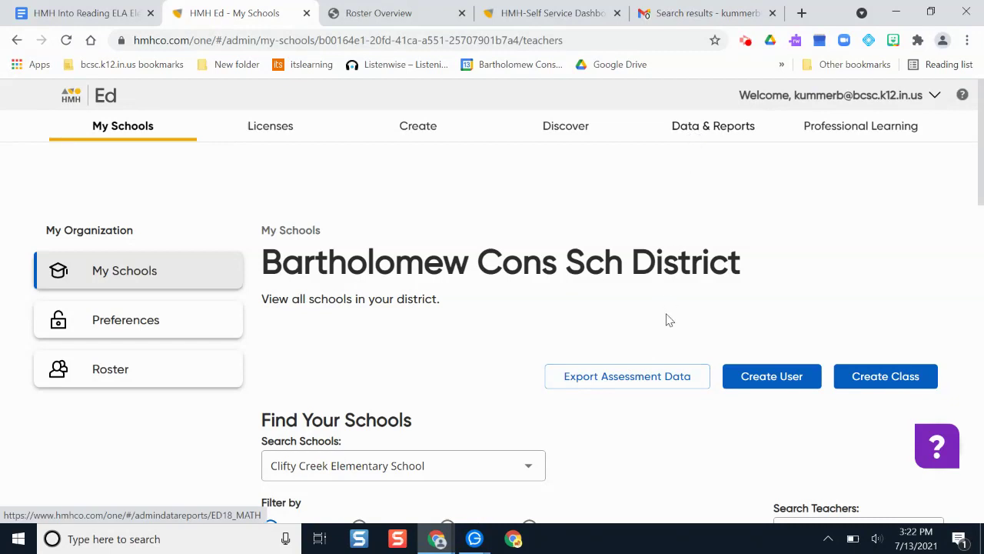
{"action": "scroll", "coordinate": [722, 448], "scroll_direction": "down", "scroll_amount": 1}
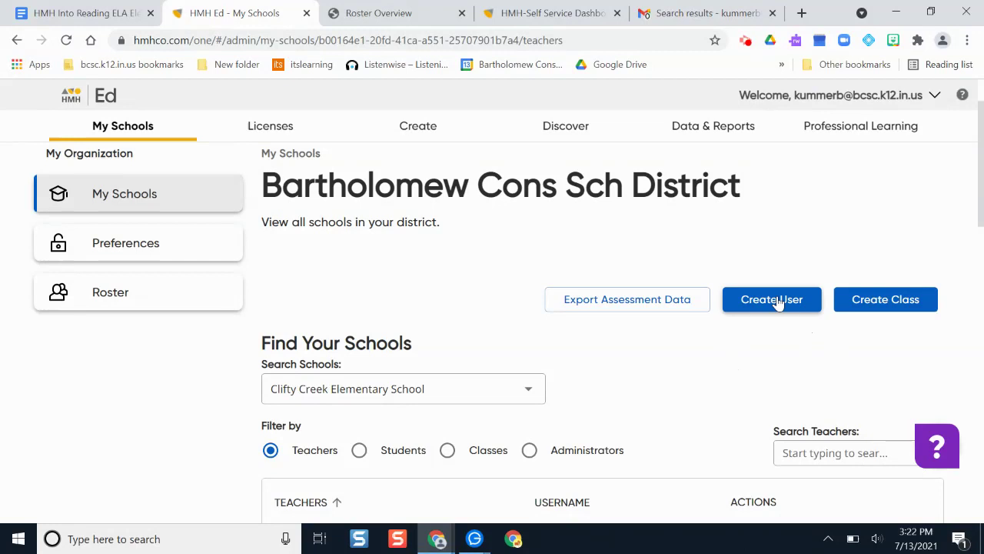
{"action": "scroll", "coordinate": [740, 323], "scroll_direction": "down", "scroll_amount": 2}
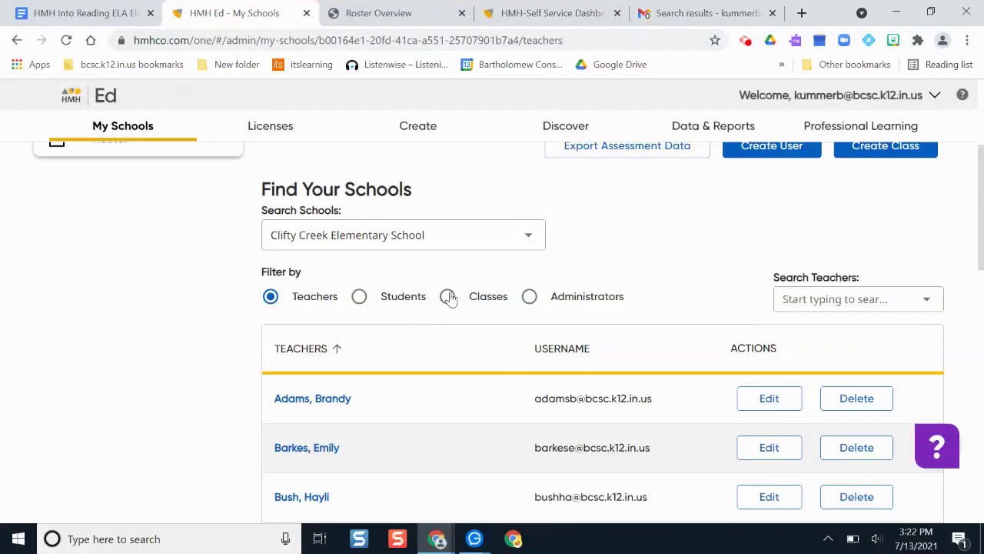
Switch to the school's Classes view and scroll through its 63 classes
{"action": "left_click", "coordinate": [478, 302]}
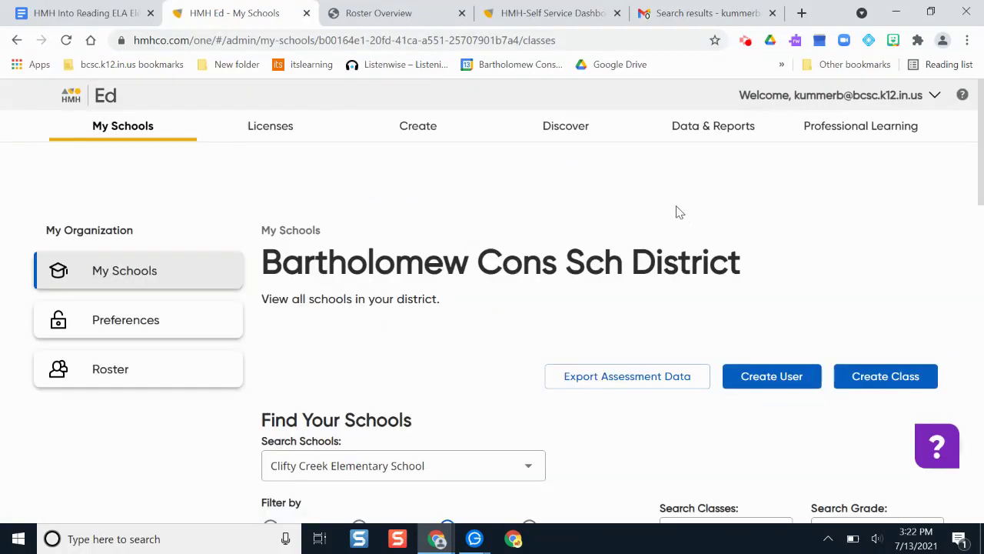
{"action": "scroll", "coordinate": [690, 254], "scroll_direction": "down", "scroll_amount": 3}
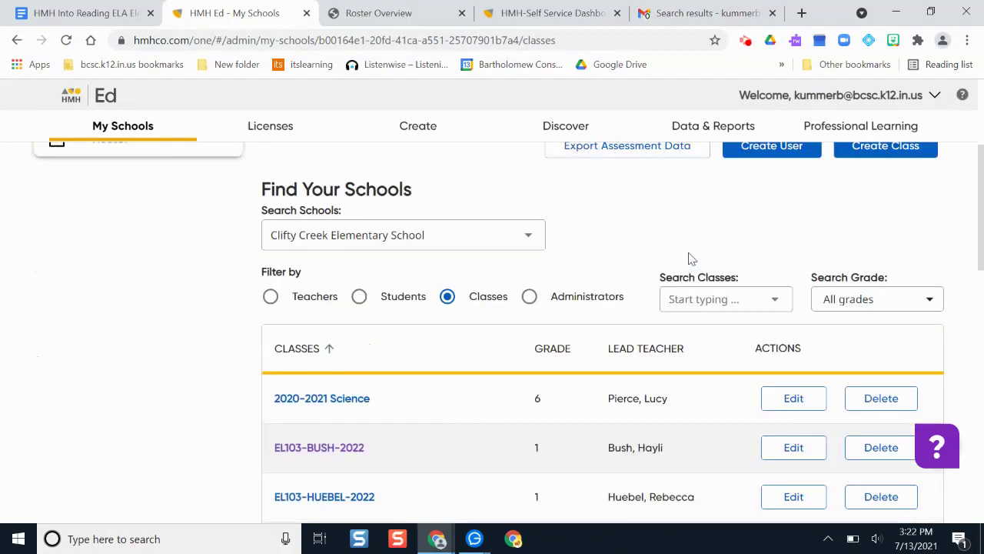
{"action": "scroll", "coordinate": [689, 258], "scroll_direction": "down", "scroll_amount": 2}
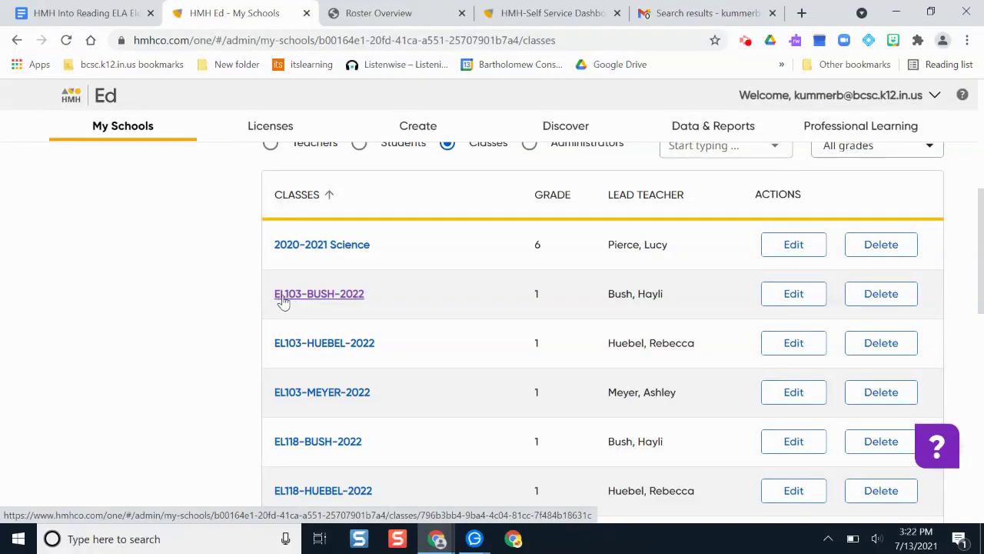
{"action": "scroll", "coordinate": [283, 302], "scroll_direction": "down", "scroll_amount": 1}
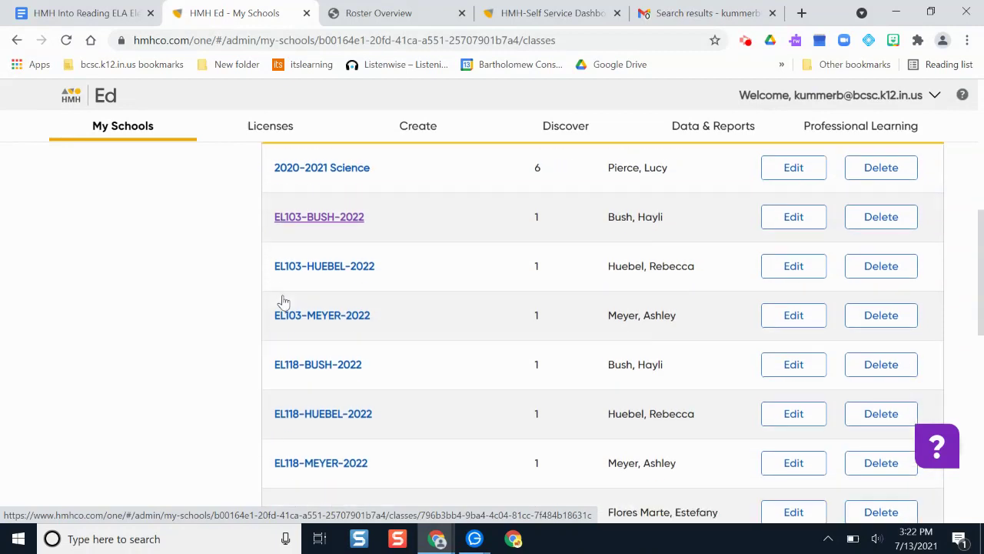
{"action": "scroll", "coordinate": [283, 302], "scroll_direction": "down", "scroll_amount": 2}
{"action": "scroll", "coordinate": [282, 300], "scroll_direction": "up", "scroll_amount": 3}
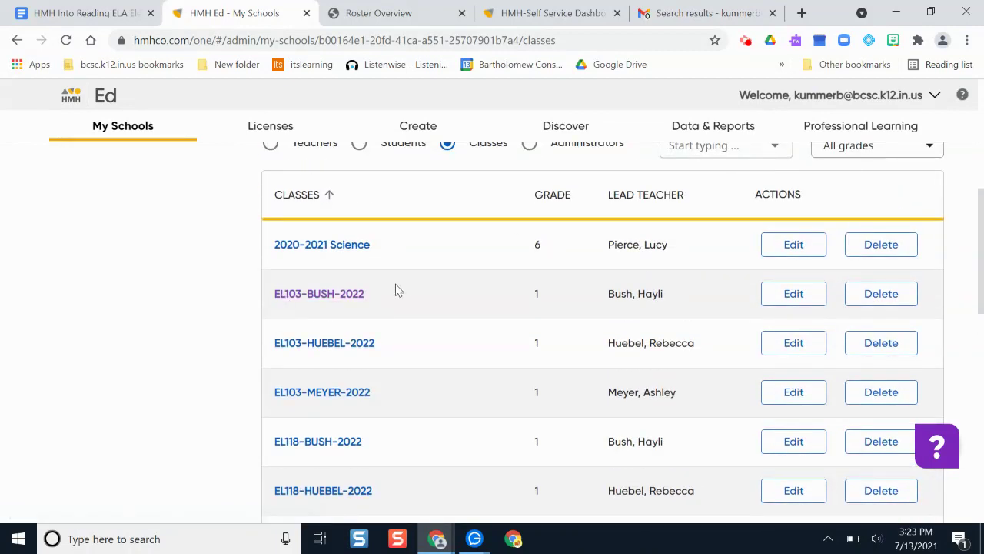
{"action": "scroll", "coordinate": [470, 345], "scroll_direction": "down", "scroll_amount": 10}
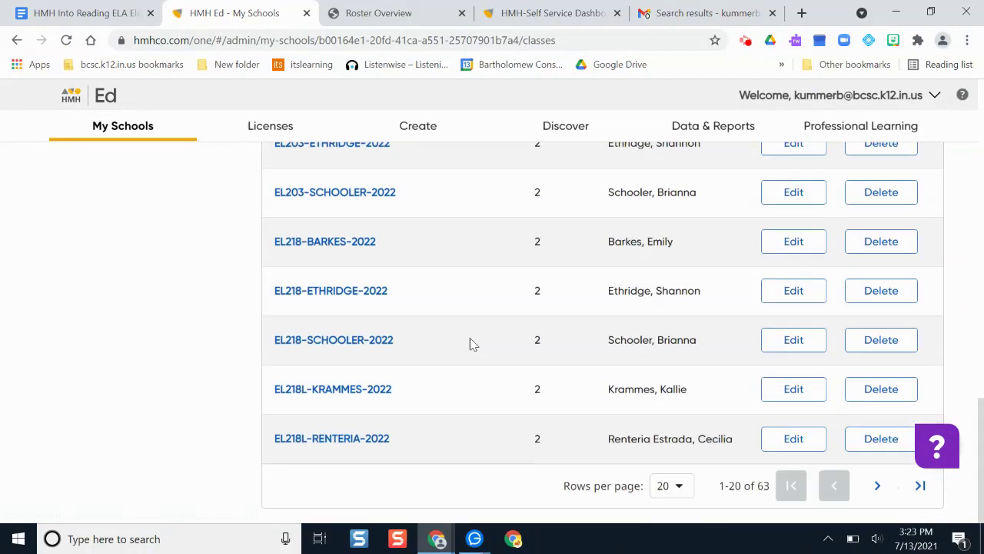
{"action": "scroll", "coordinate": [602, 376], "scroll_direction": "up", "scroll_amount": 2}
{"action": "scroll", "coordinate": [616, 377], "scroll_direction": "down", "scroll_amount": 3}
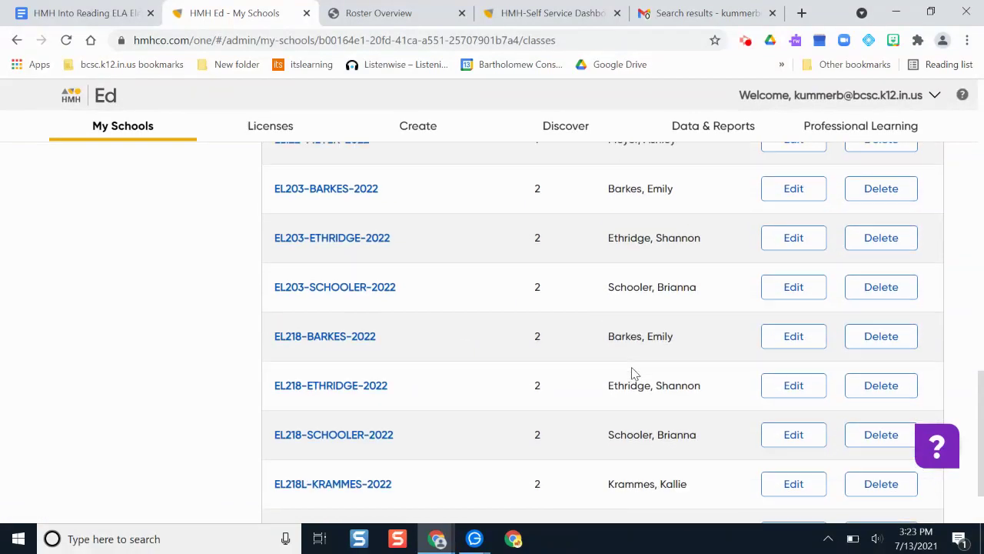
Page ahead to the third page of classes and find the EL522-DIEHN-2022 row
{"action": "left_click", "coordinate": [877, 485]}
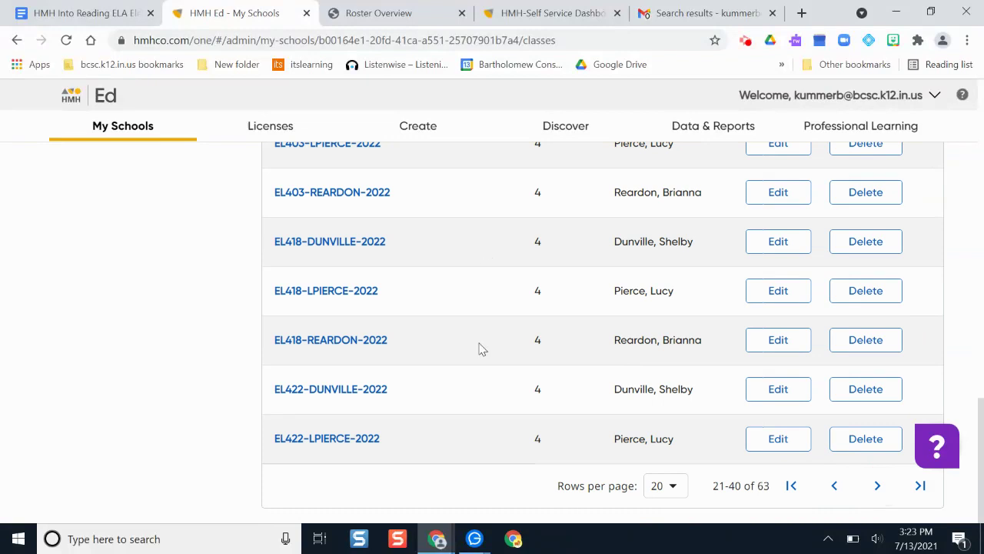
{"action": "left_click", "coordinate": [877, 485]}
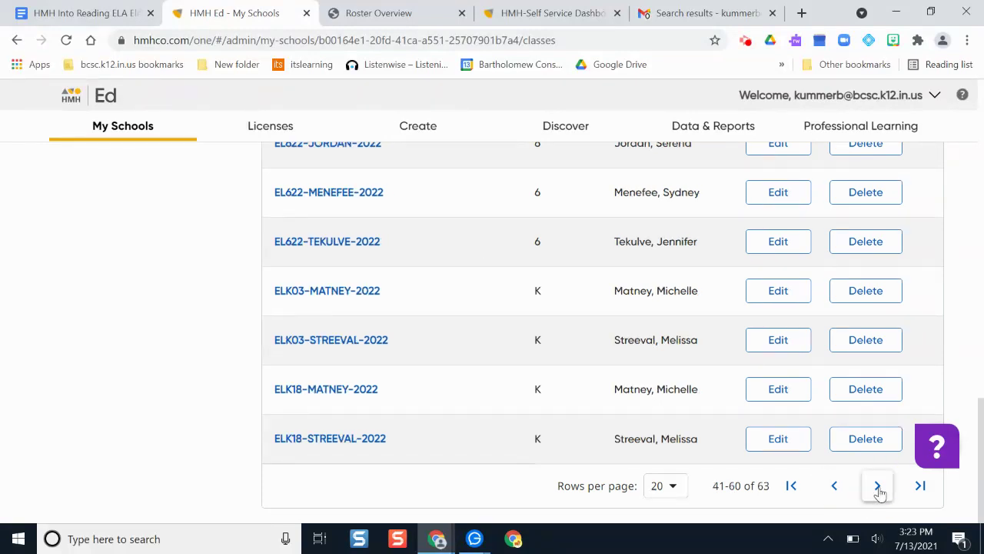
{"action": "scroll", "coordinate": [530, 259], "scroll_direction": "up", "scroll_amount": 4}
{"action": "scroll", "coordinate": [530, 259], "scroll_direction": "up", "scroll_amount": 1}
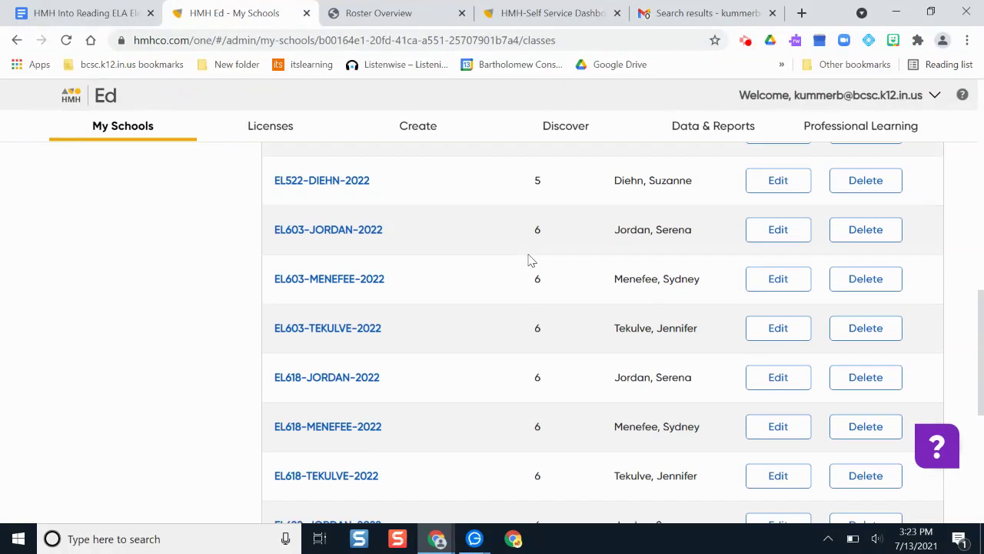
{"action": "scroll", "coordinate": [584, 219], "scroll_direction": "up", "scroll_amount": 2}
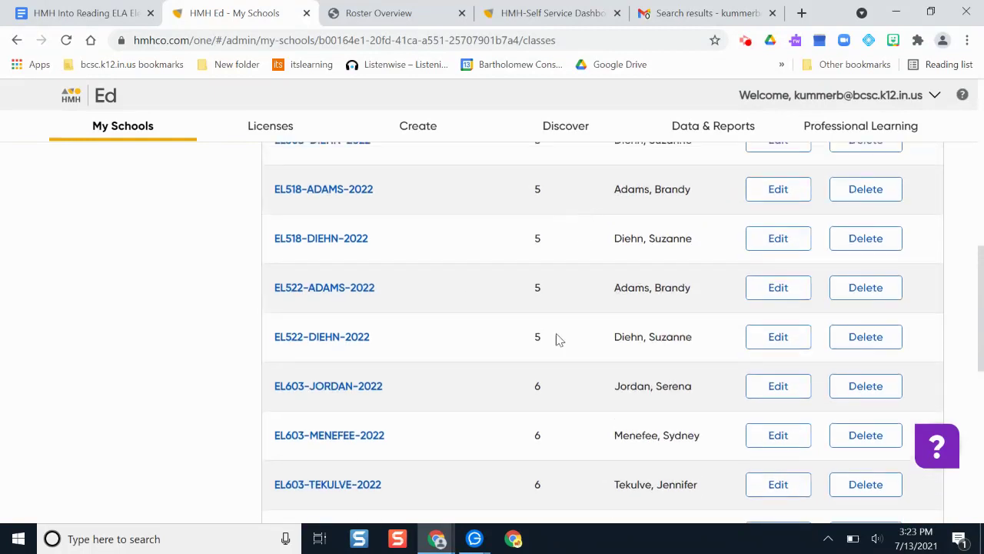
{"action": "scroll", "coordinate": [539, 350], "scroll_direction": "down", "scroll_amount": 1}
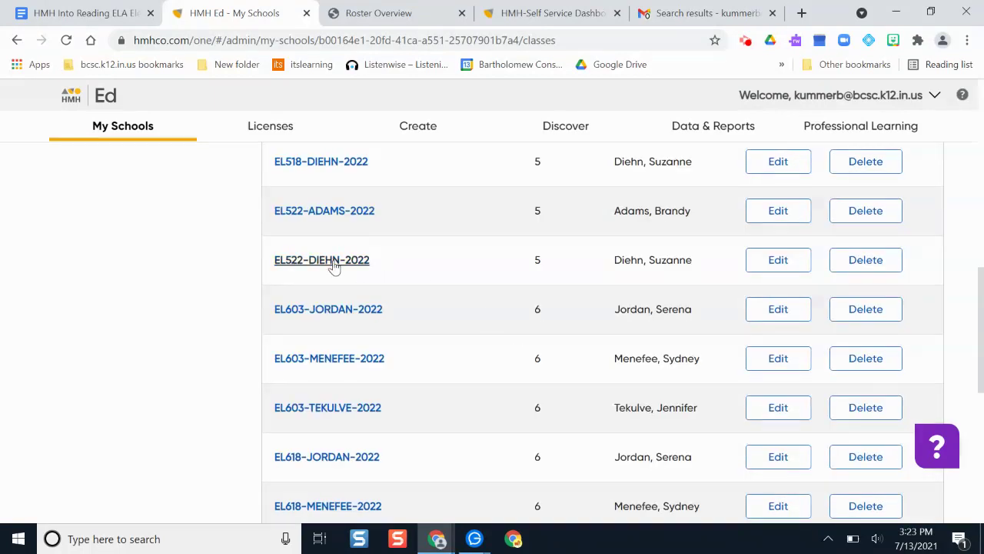
Review class EL522-DIEHN-2022's overview, then start editing the class
{"action": "left_click", "coordinate": [332, 264]}
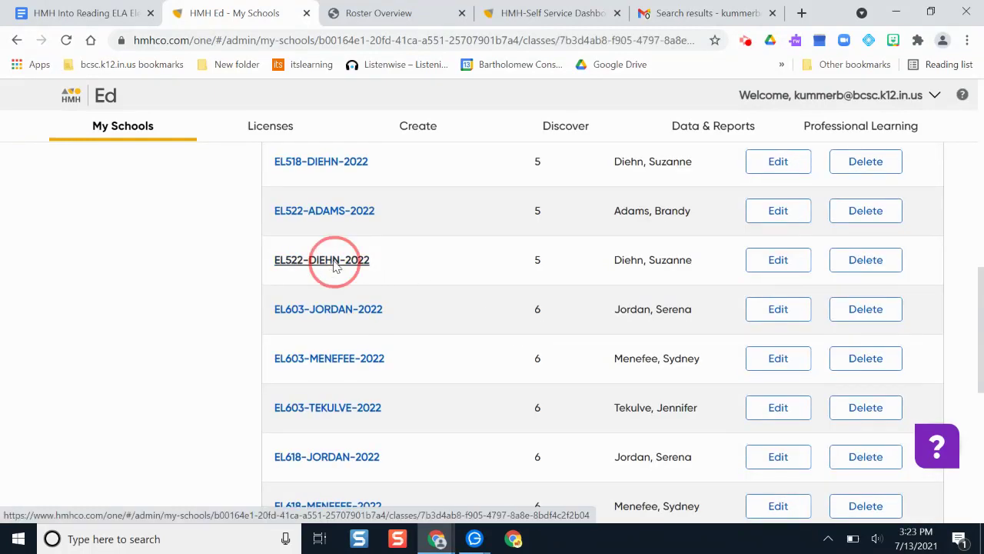
{"action": "scroll", "coordinate": [696, 289], "scroll_direction": "down", "scroll_amount": 10}
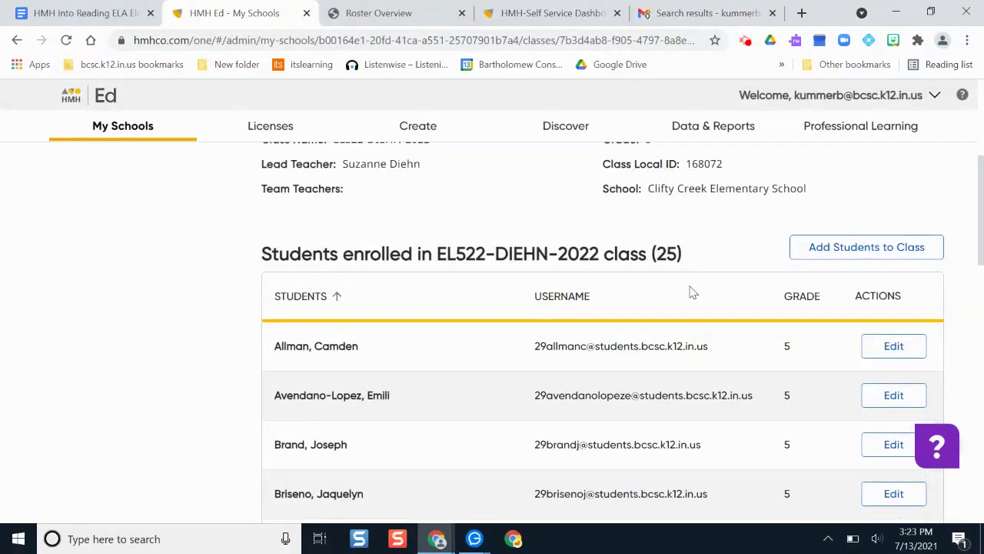
{"action": "scroll", "coordinate": [691, 291], "scroll_direction": "up", "scroll_amount": 9}
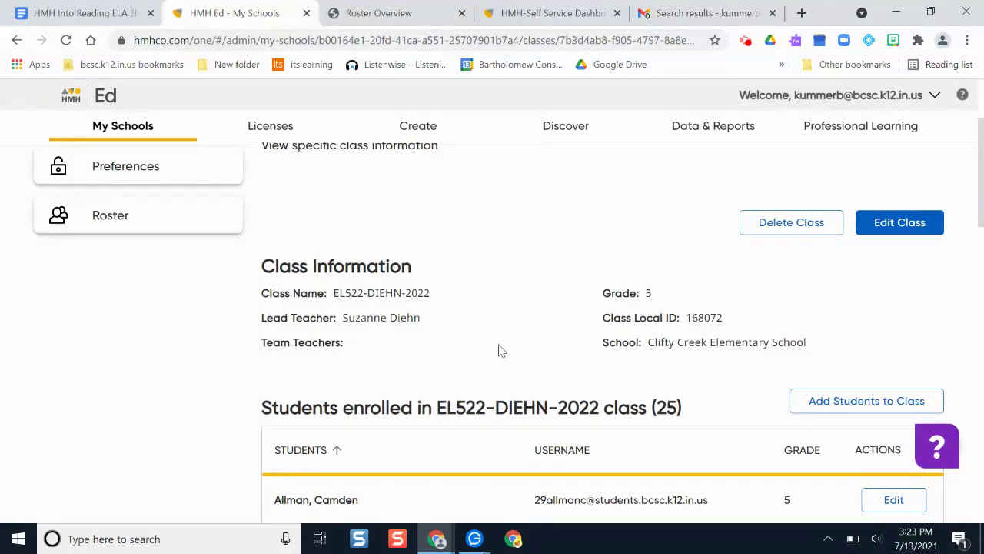
{"action": "left_click", "coordinate": [911, 229]}
In Edit Class, search for a teacher and add them as team teacher
{"action": "left_click", "coordinate": [907, 226]}
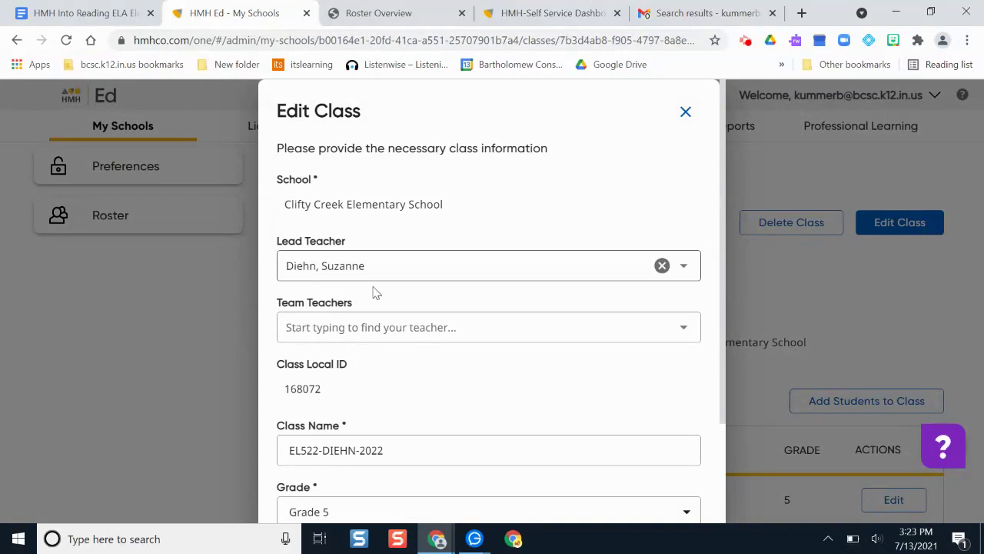
{"action": "scroll", "coordinate": [385, 354], "scroll_direction": "down", "scroll_amount": 1}
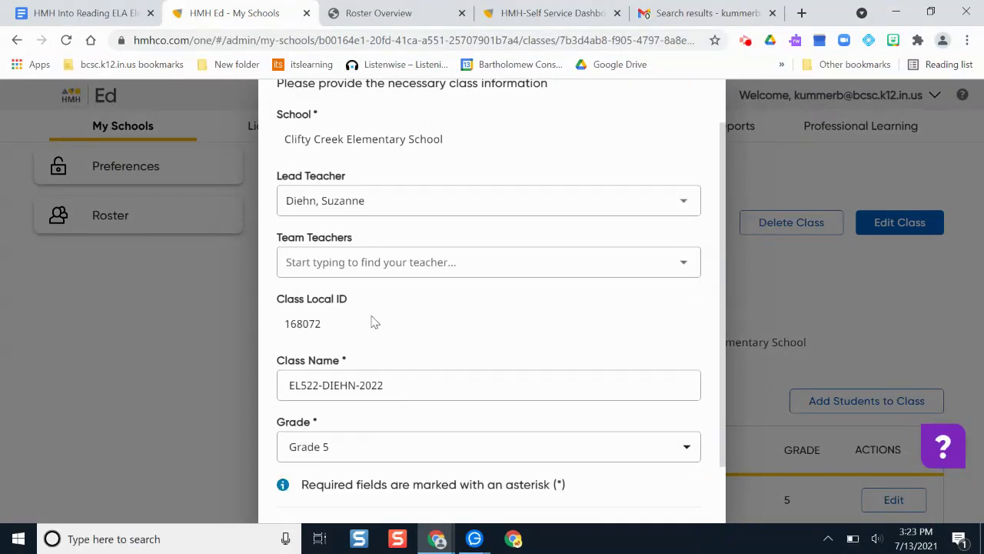
{"action": "left_click", "coordinate": [339, 252]}
{"action": "type", "text": "tekul"}
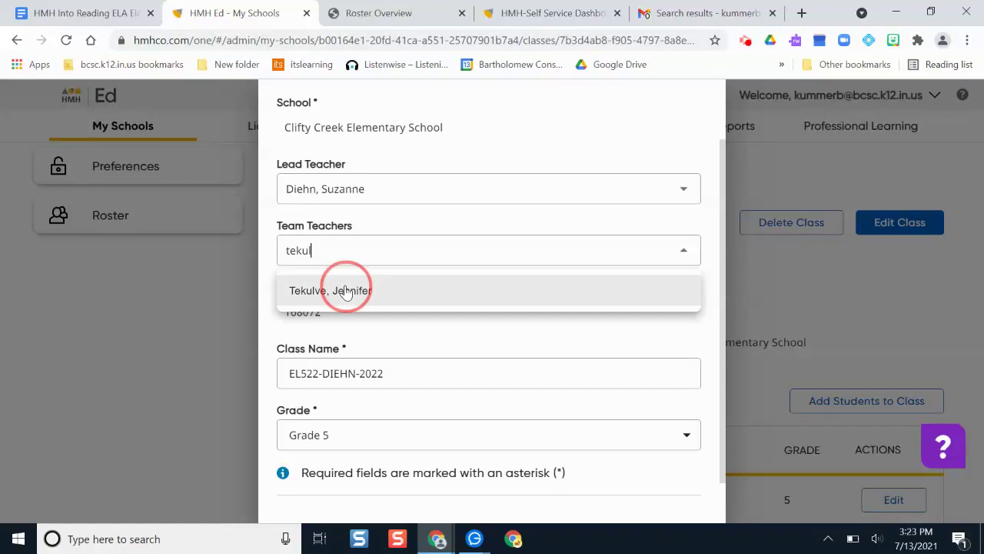
{"action": "left_click", "coordinate": [332, 289]}
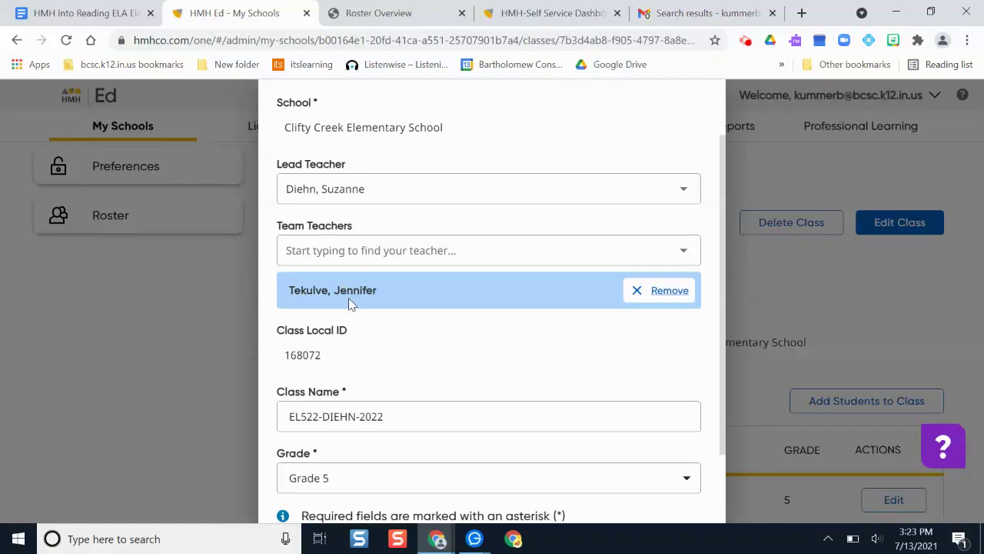
Add and then remove a second team teacher, save, and dismiss the Class Updated message
{"action": "scroll", "coordinate": [405, 207], "scroll_direction": "down", "scroll_amount": 1}
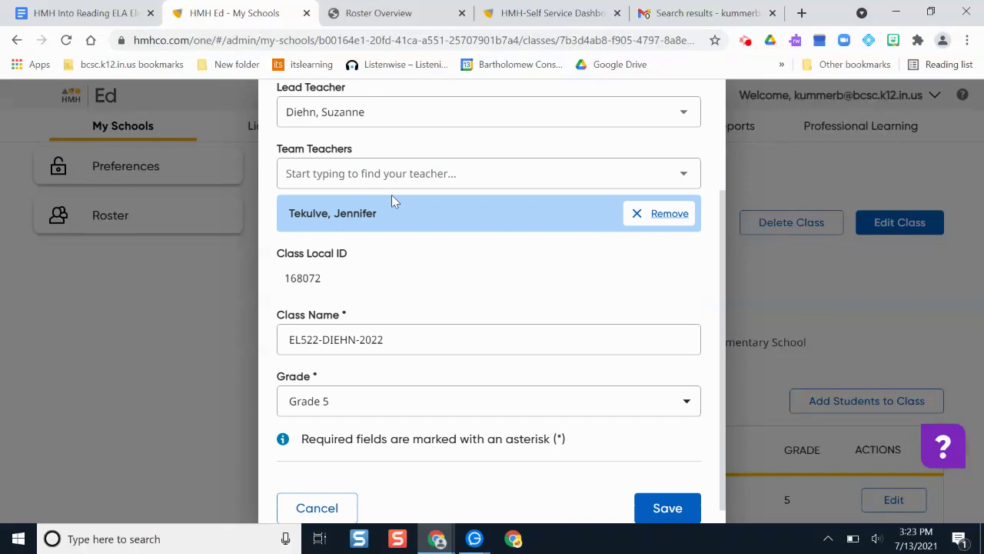
{"action": "type", "text": "ad"}
{"action": "left_click", "coordinate": [392, 209]}
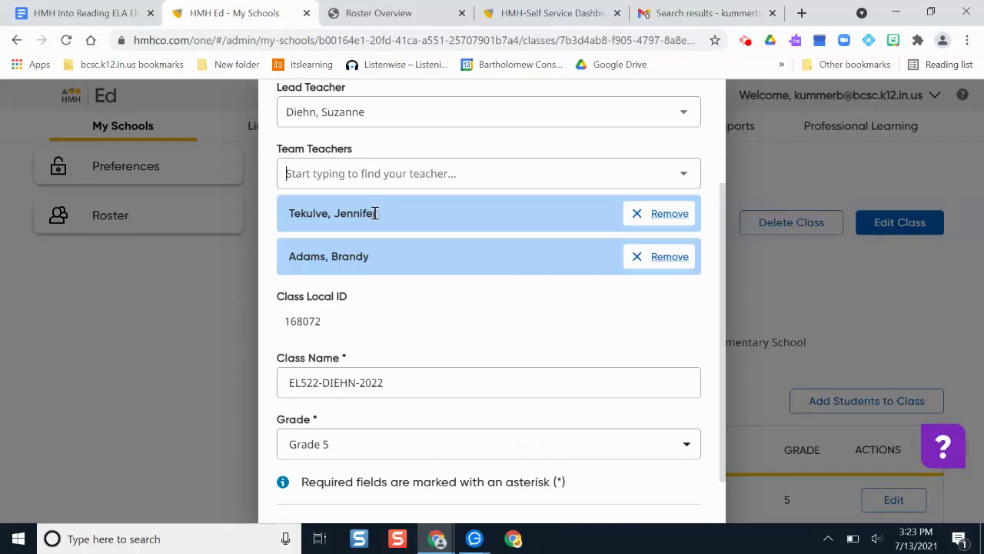
{"action": "left_click", "coordinate": [639, 256]}
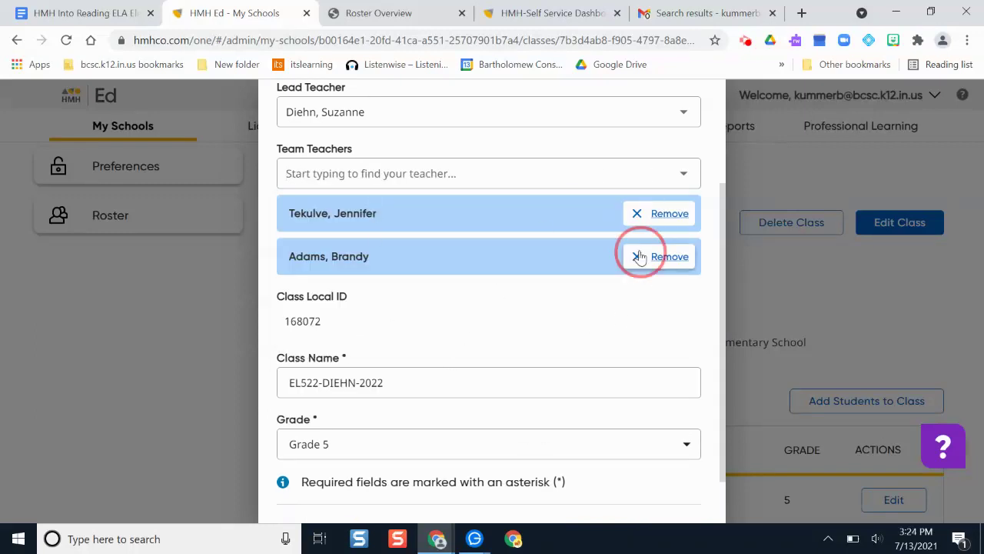
{"action": "scroll", "coordinate": [398, 276], "scroll_direction": "down", "scroll_amount": 2}
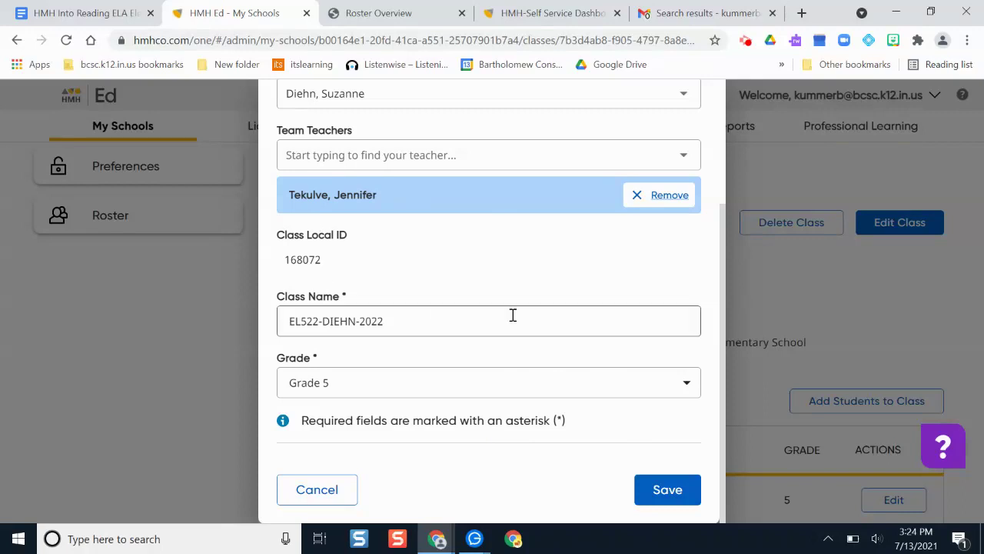
{"action": "scroll", "coordinate": [660, 493], "scroll_direction": "up", "scroll_amount": 2}
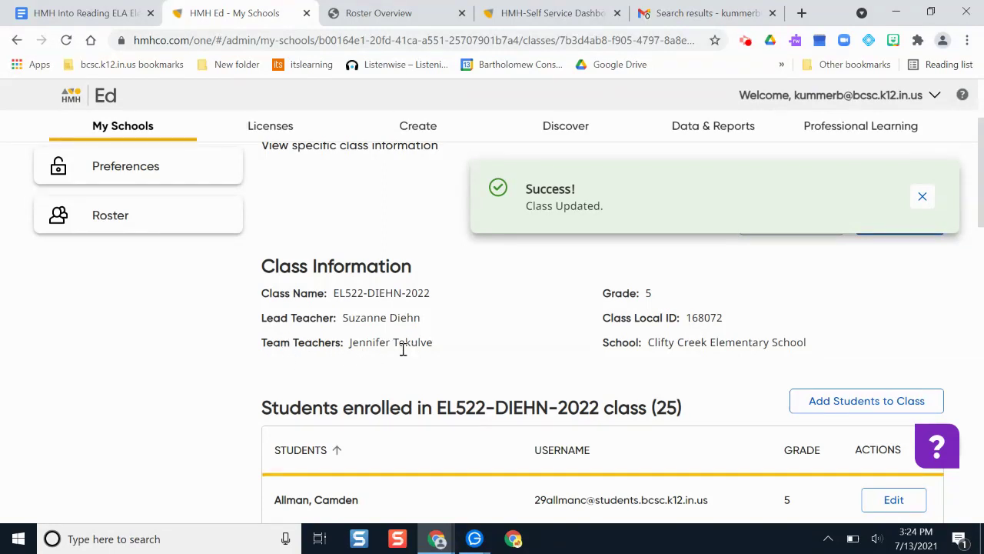
{"action": "left_click", "coordinate": [922, 196]}
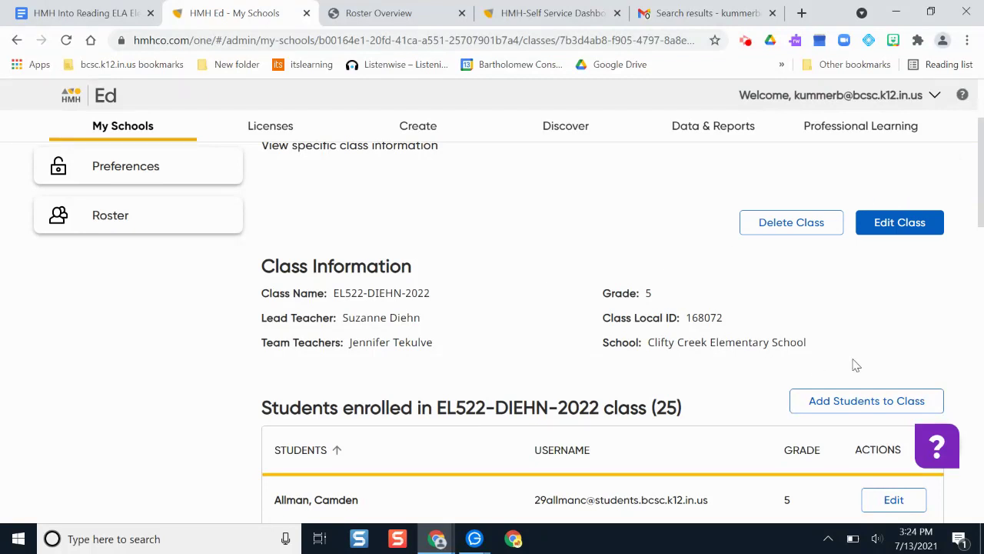
Remove the remaining team teacher from EL522-DIEHN-2022 and save the class
{"action": "left_click", "coordinate": [913, 223]}
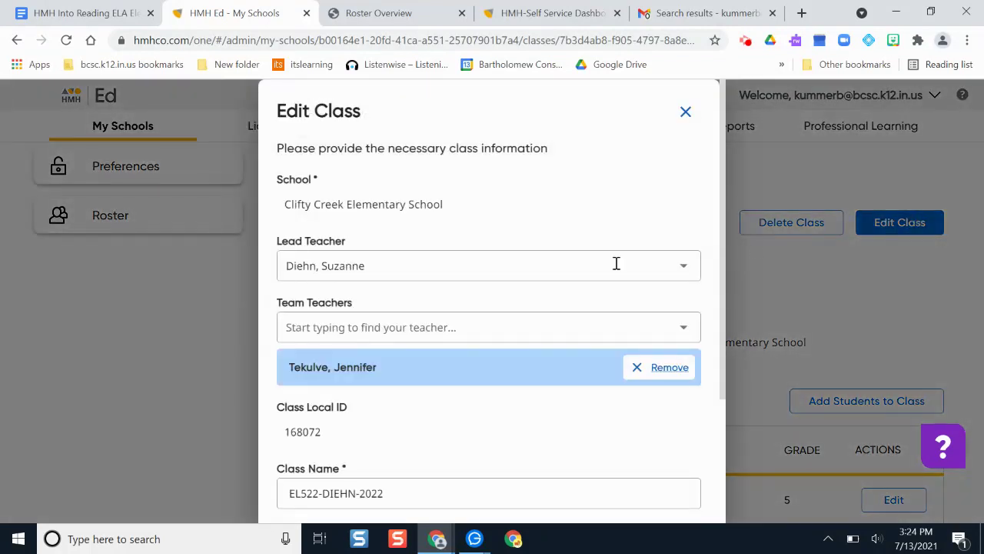
{"action": "left_click", "coordinate": [655, 369]}
{"action": "scroll", "coordinate": [456, 310], "scroll_direction": "down", "scroll_amount": 3}
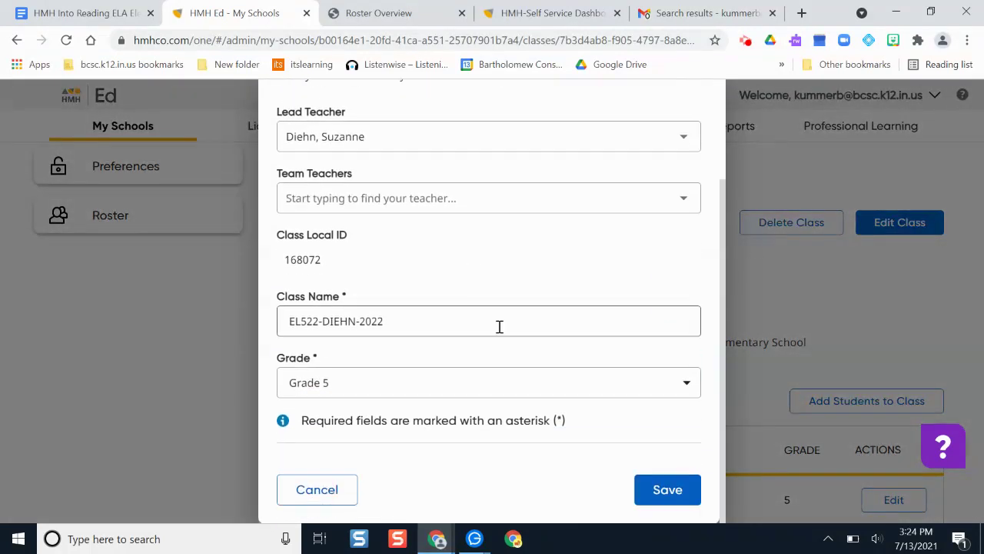
{"action": "left_click", "coordinate": [653, 496]}
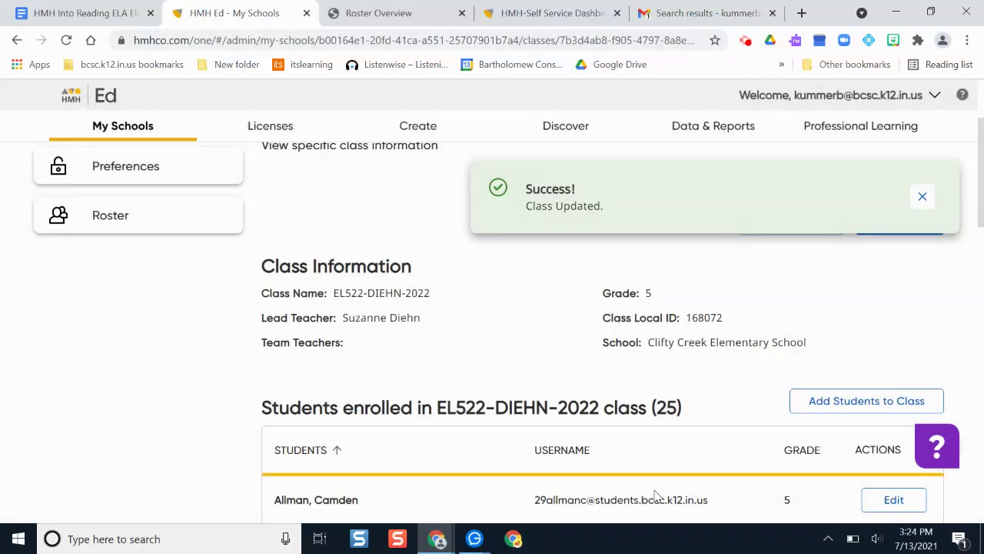
{"action": "left_click", "coordinate": [923, 198]}
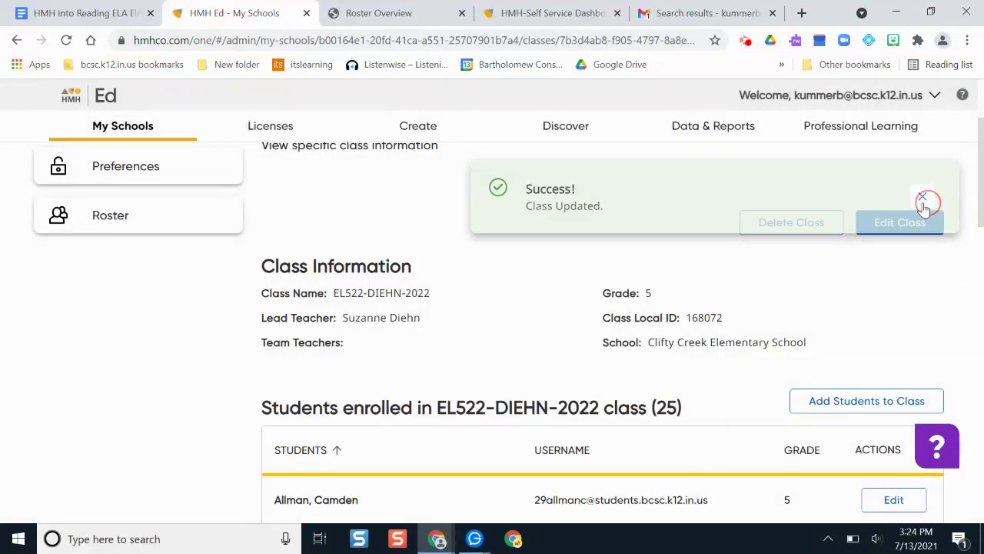
Scroll the class overview to confirm an empty Team Teachers entry and 25 enrolled students
{"action": "scroll", "coordinate": [412, 312], "scroll_direction": "down", "scroll_amount": 2}
{"action": "scroll", "coordinate": [410, 312], "scroll_direction": "down", "scroll_amount": 1}
{"action": "scroll", "coordinate": [409, 314], "scroll_direction": "up", "scroll_amount": 3}
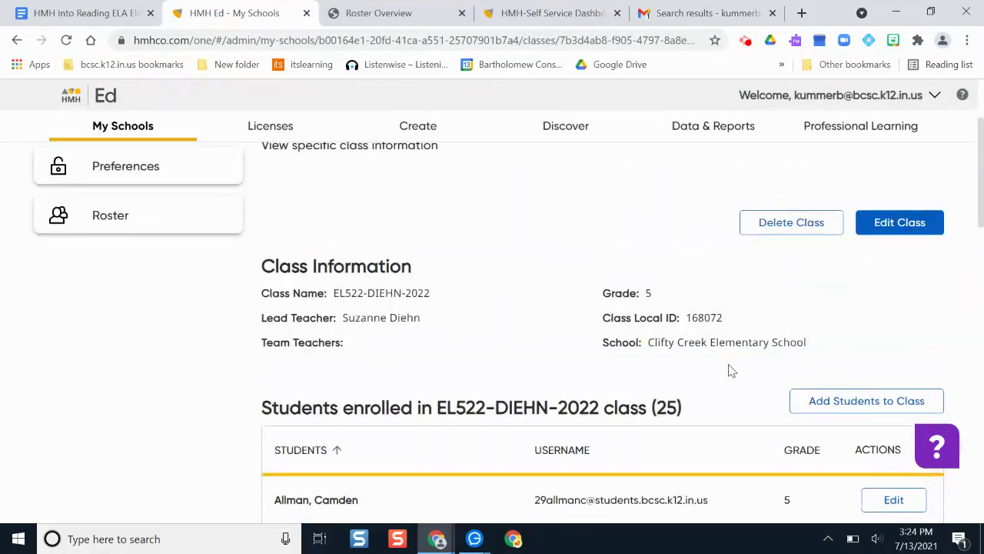
{"action": "scroll", "coordinate": [739, 366], "scroll_direction": "down", "scroll_amount": 15}
{"action": "scroll", "coordinate": [753, 361], "scroll_direction": "up", "scroll_amount": 15}
{"action": "scroll", "coordinate": [754, 361], "scroll_direction": "down", "scroll_amount": 3}
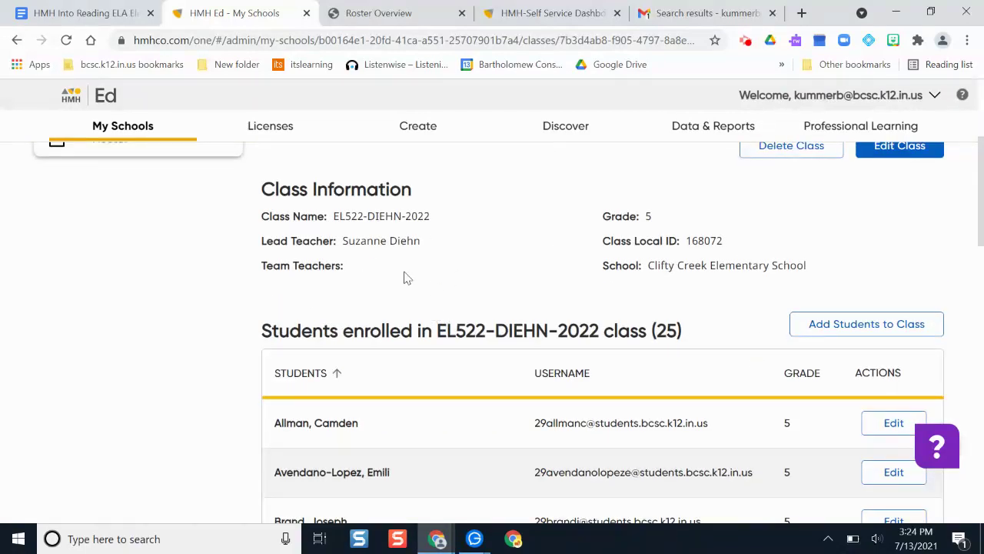
{"action": "scroll", "coordinate": [462, 330], "scroll_direction": "up", "scroll_amount": 2}
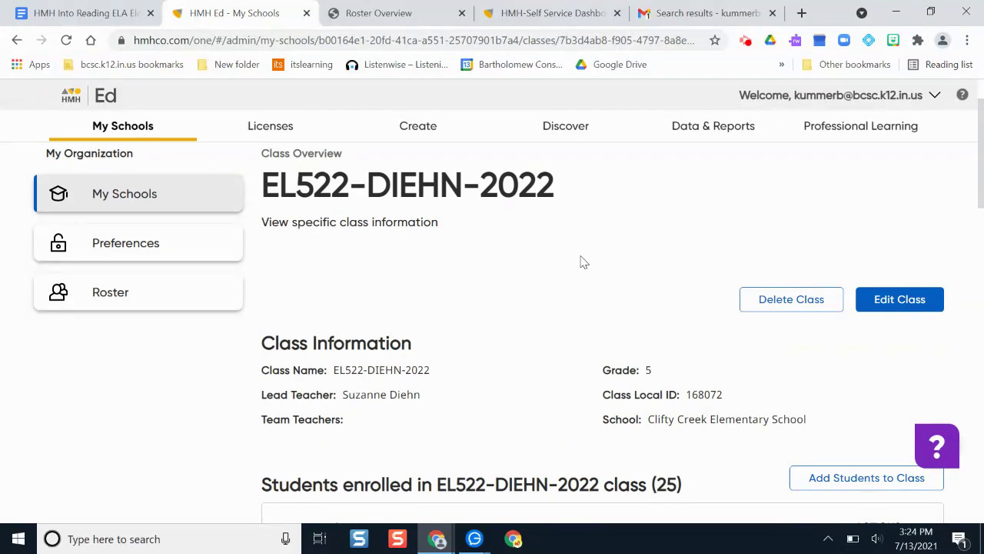
{"action": "scroll", "coordinate": [582, 262], "scroll_direction": "up", "scroll_amount": 1}
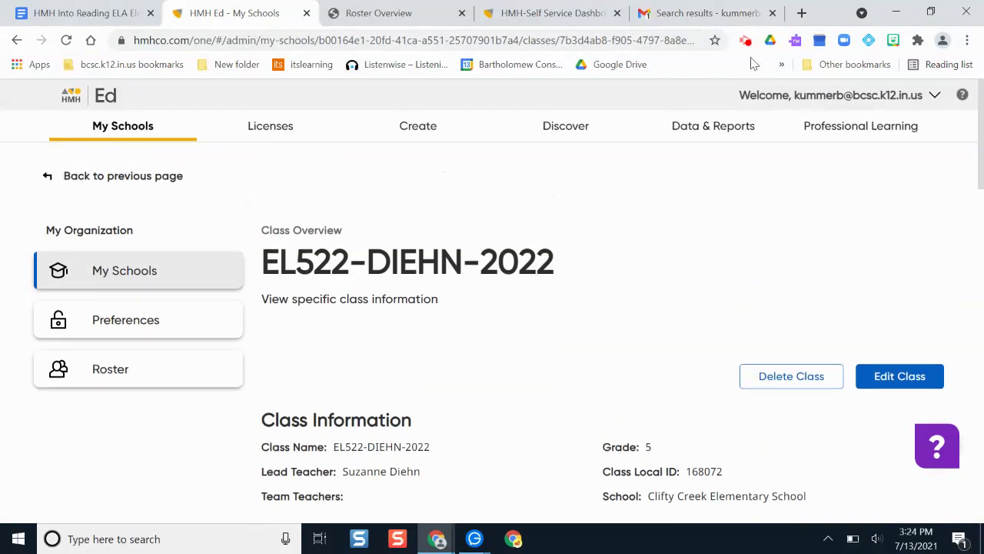